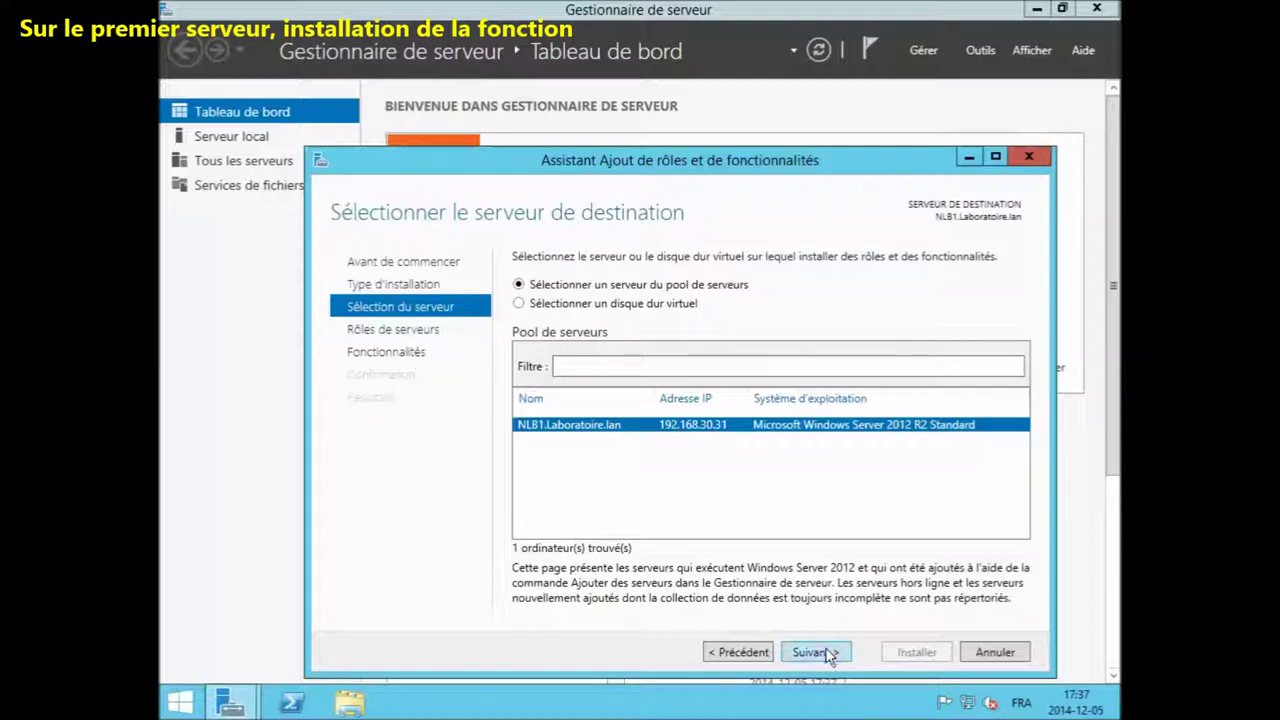
Step: Install the Network Load Balancing feature with its required management tools on NLB1.Laboratoire.lan and close the wizard
click(815, 652)
drag(815, 368, 842, 437)
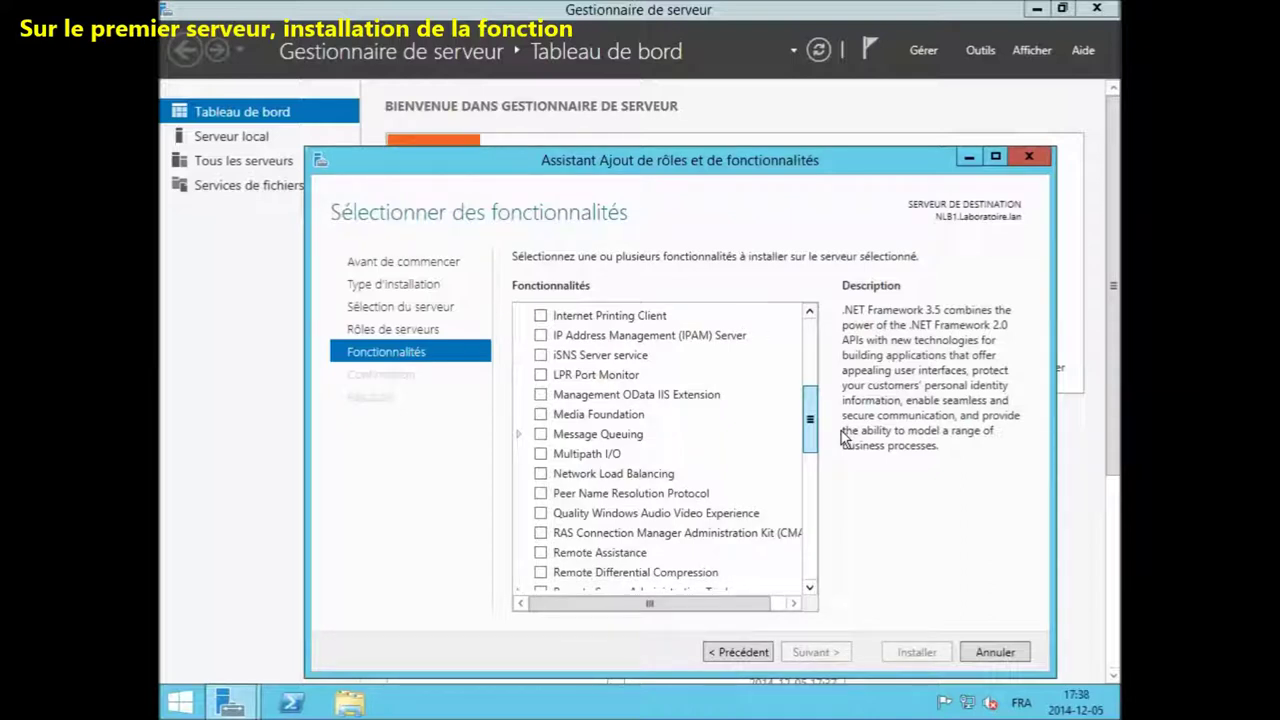
click(540, 473)
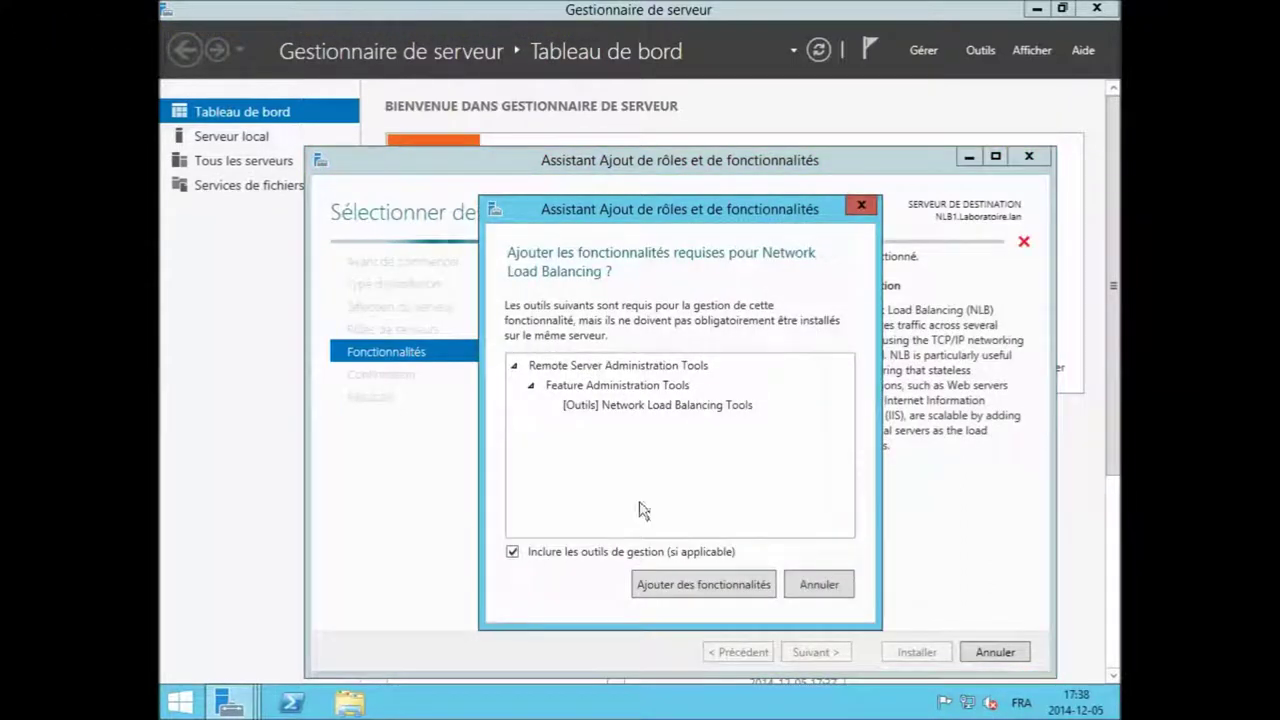
click(727, 586)
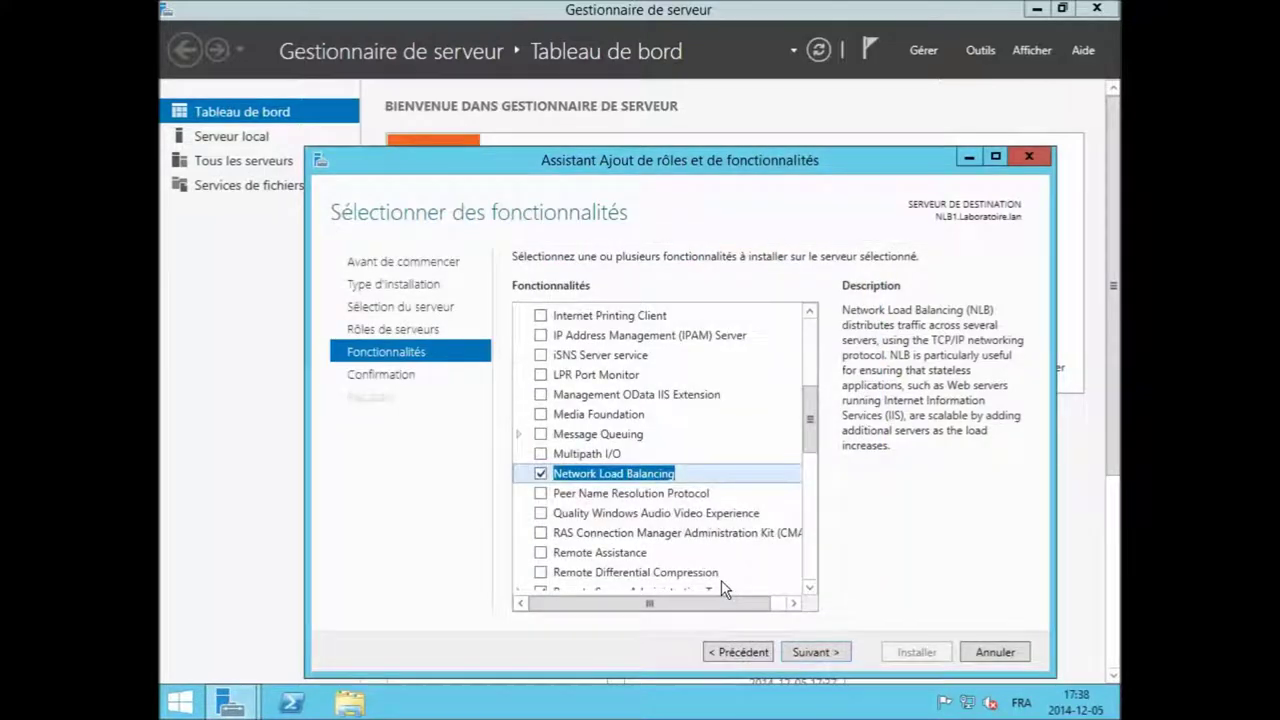
click(815, 652)
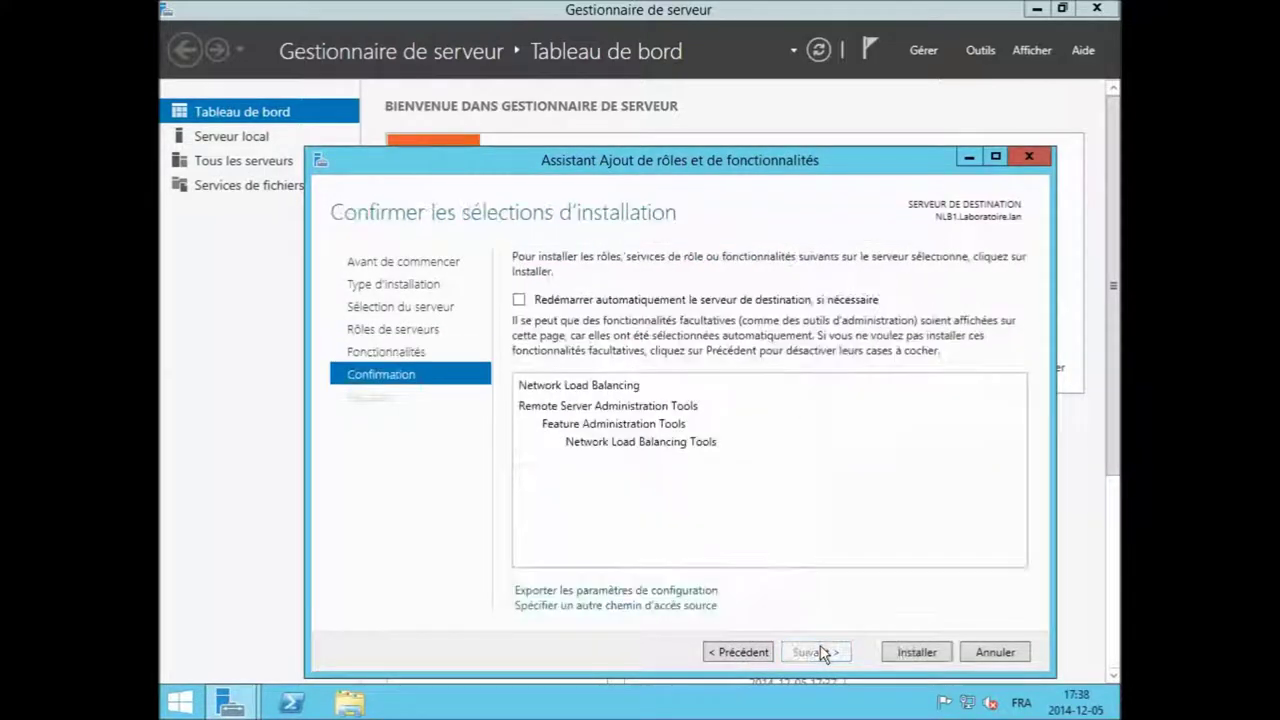
click(914, 654)
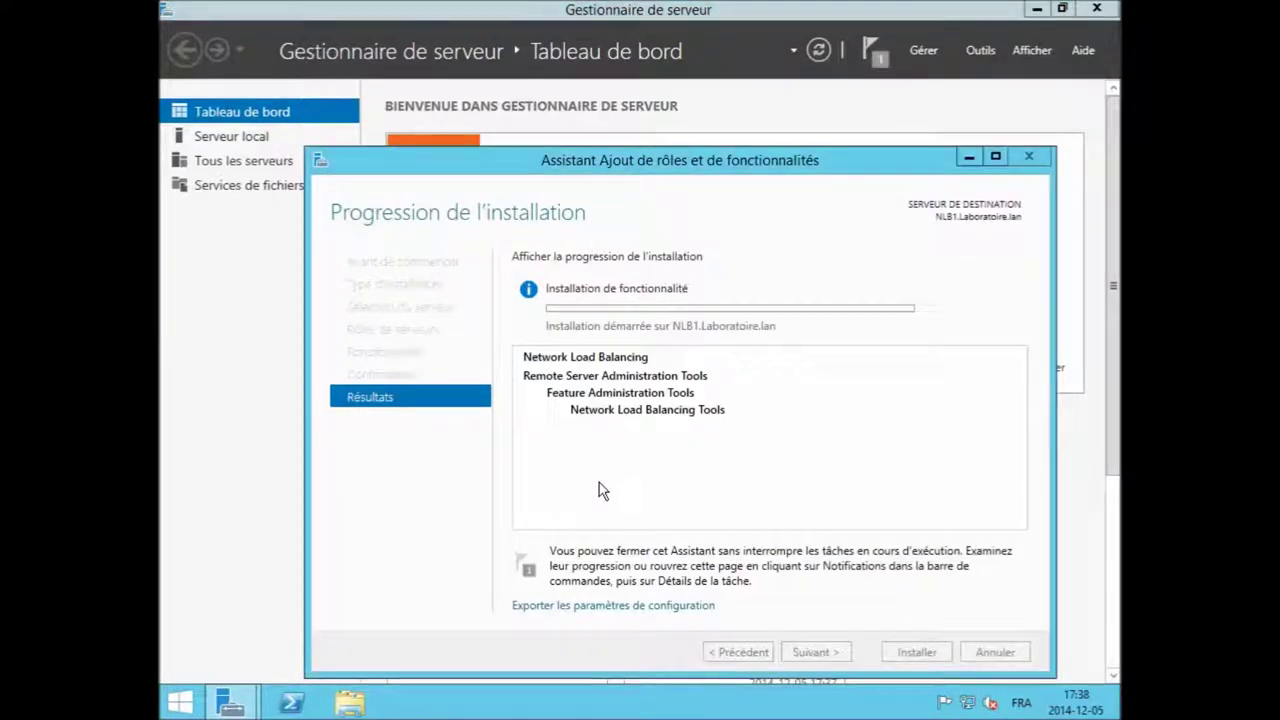
click(926, 653)
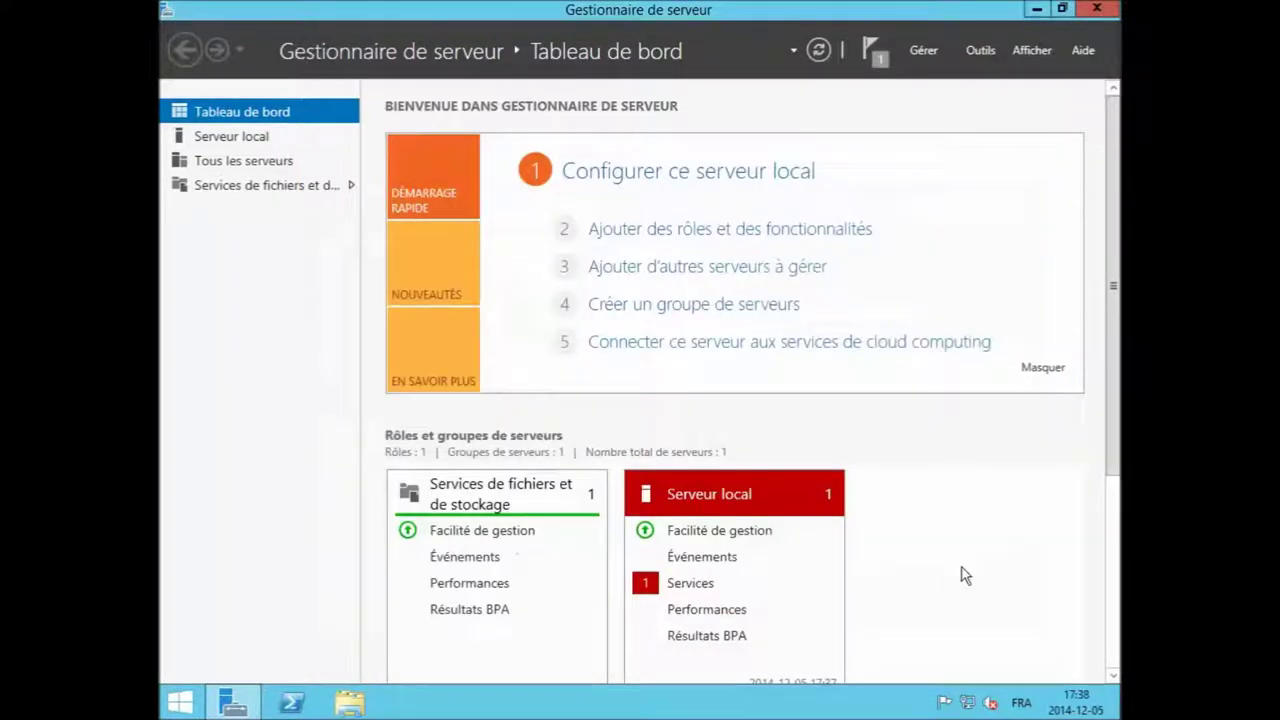
Step: Add the server NLB2 to the list of managed servers by searching Active Directory for "nlb2"
click(244, 160)
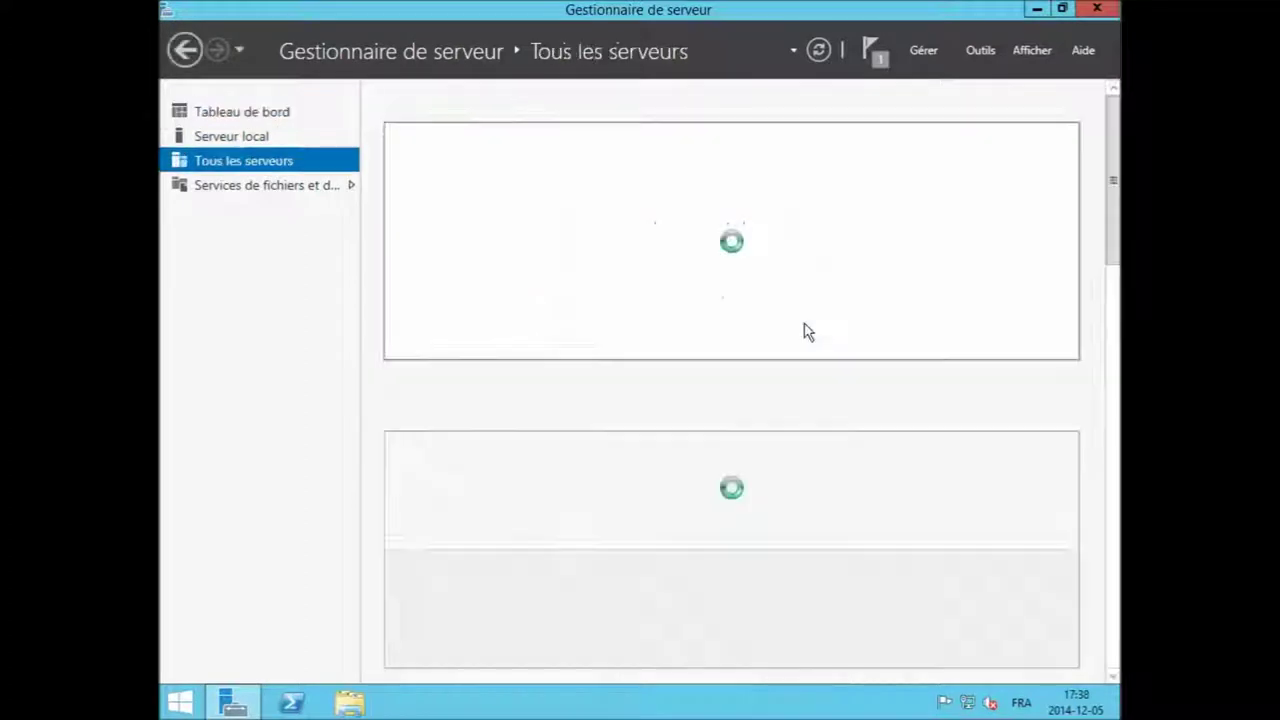
click(977, 54)
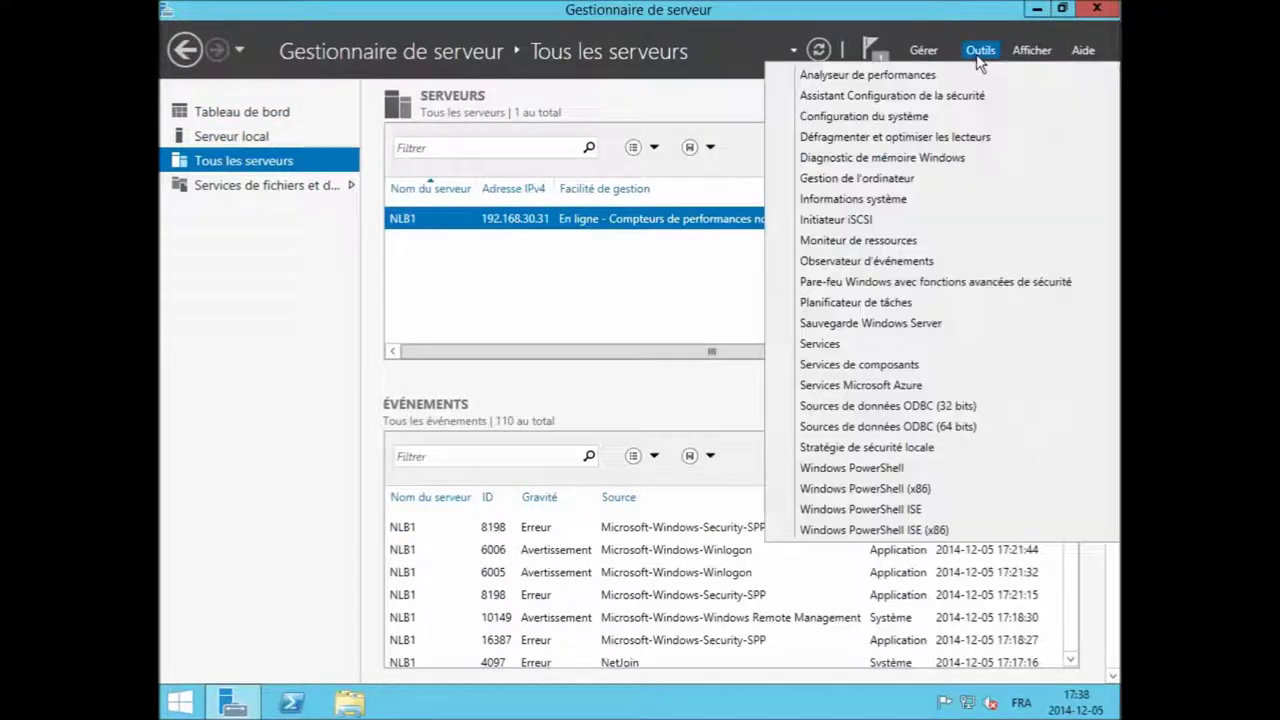
click(920, 51)
click(922, 50)
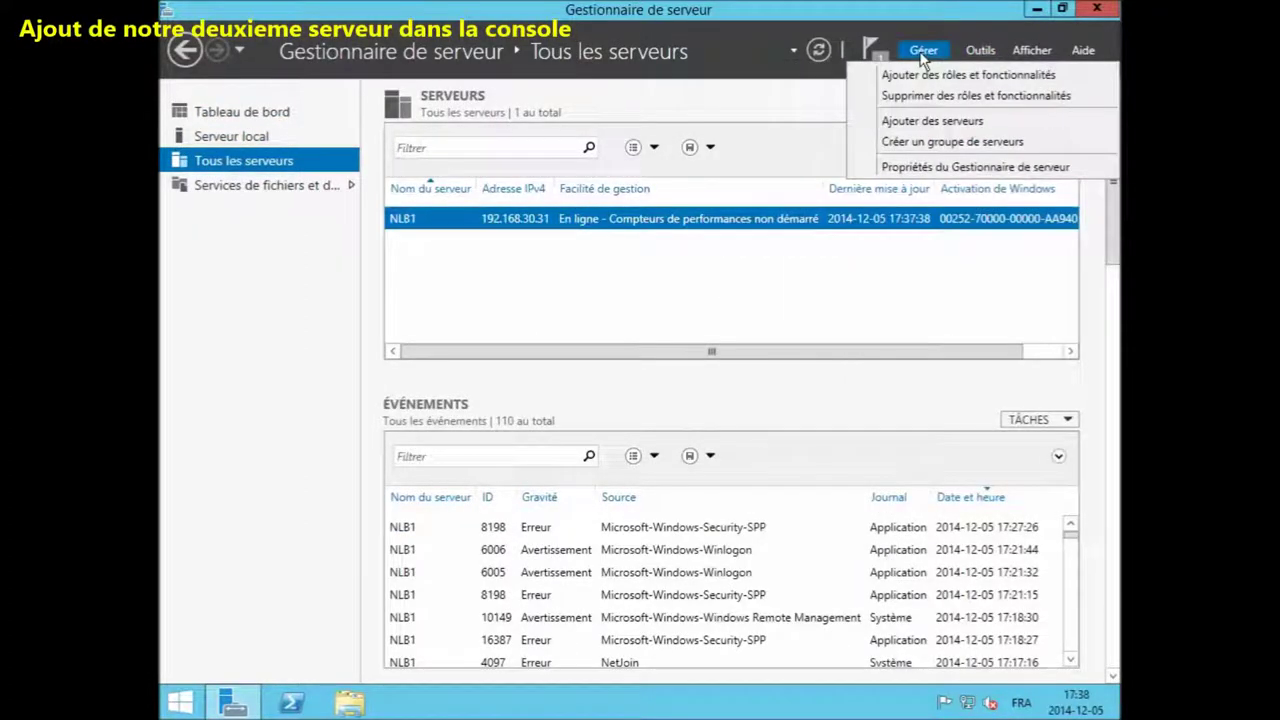
click(955, 121)
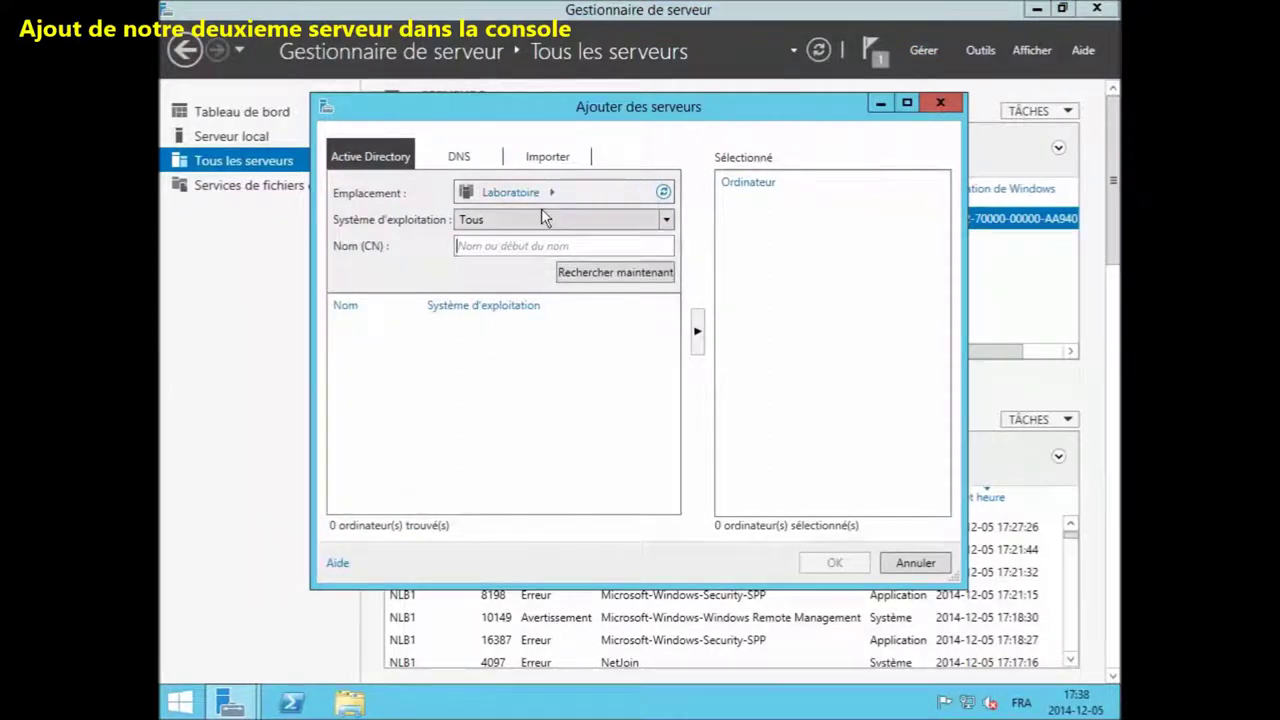
text(nlb2)
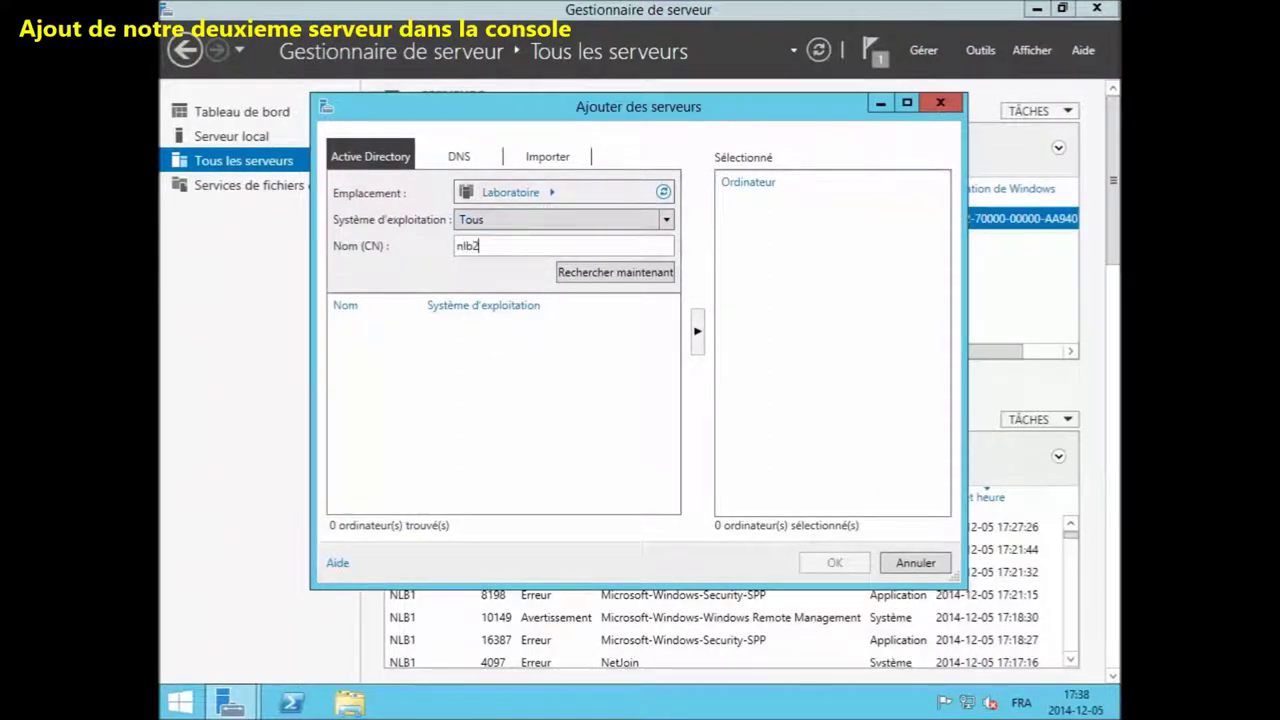
click(608, 273)
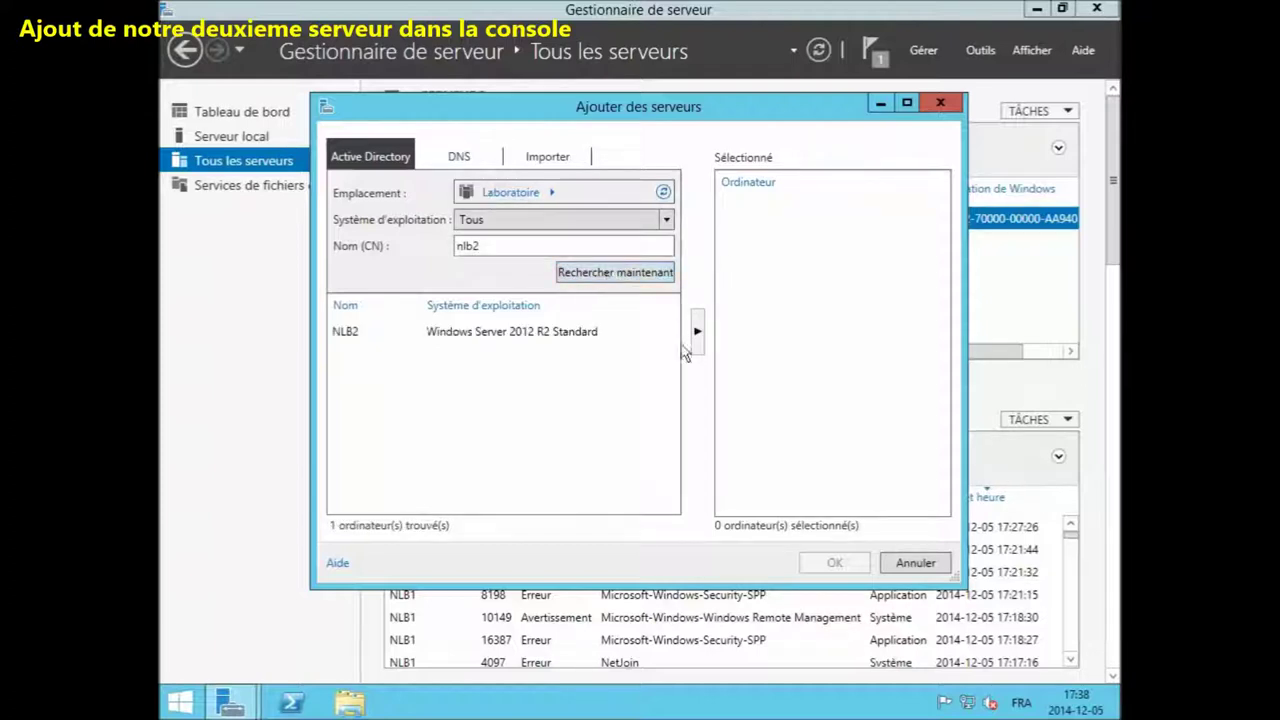
click(461, 335)
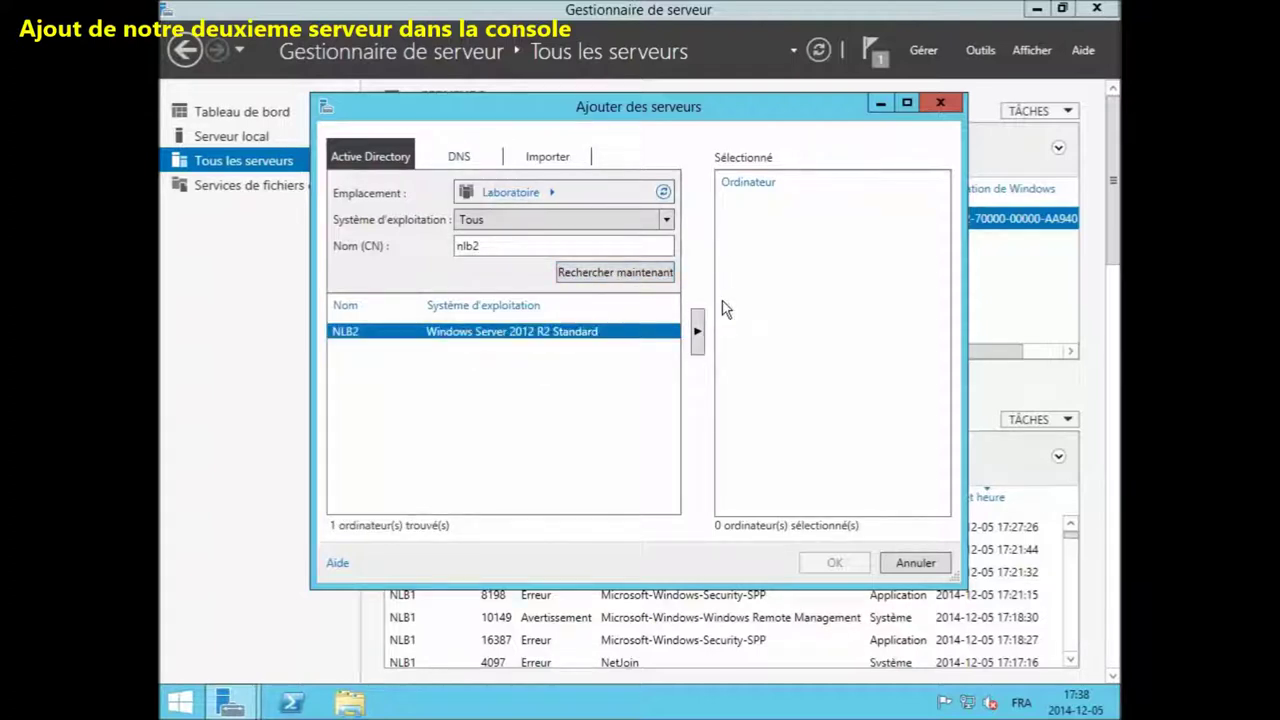
click(697, 331)
click(835, 563)
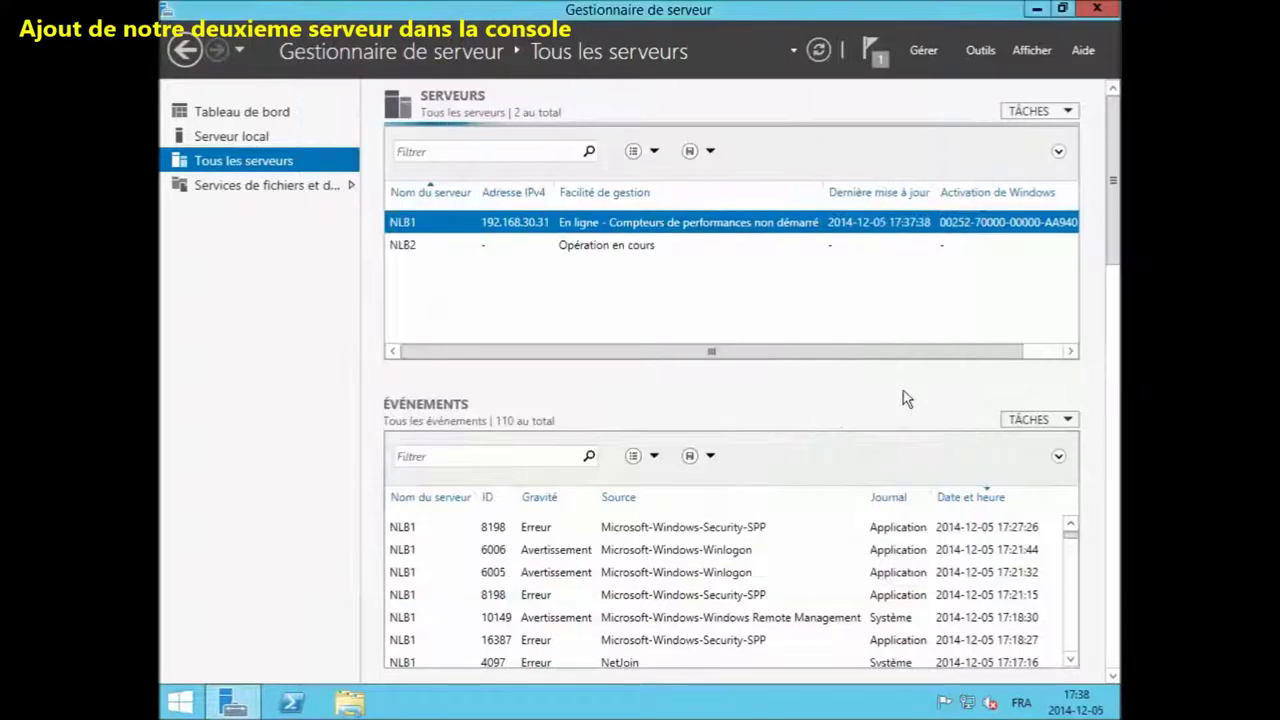
Step: Start adding roles and features with NLB2.Laboratoire.lan as the destination server
click(927, 52)
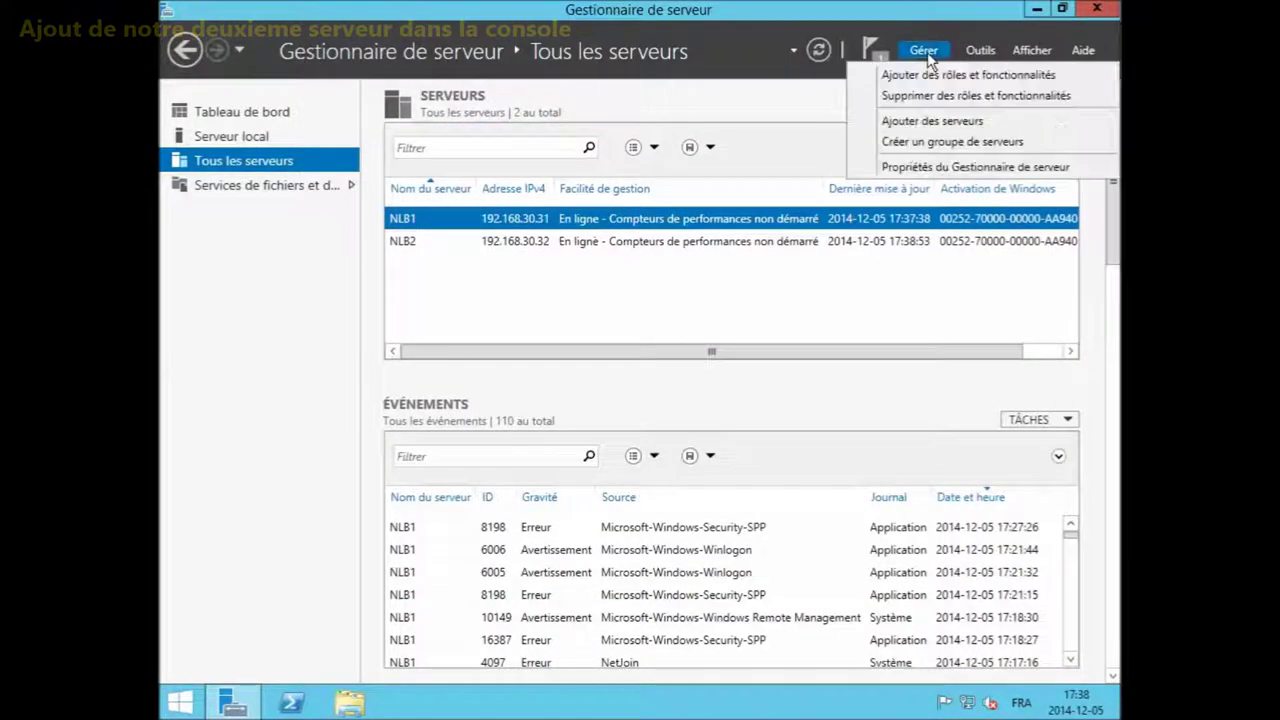
click(935, 76)
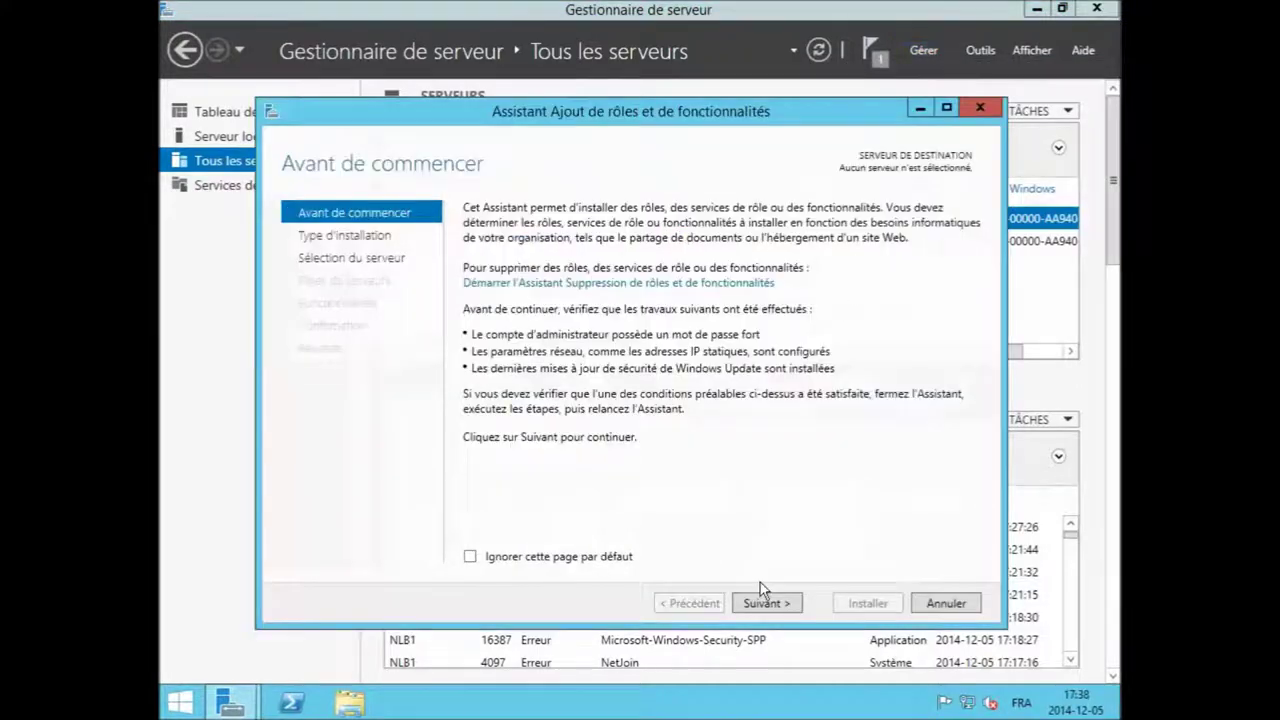
click(779, 605)
click(781, 605)
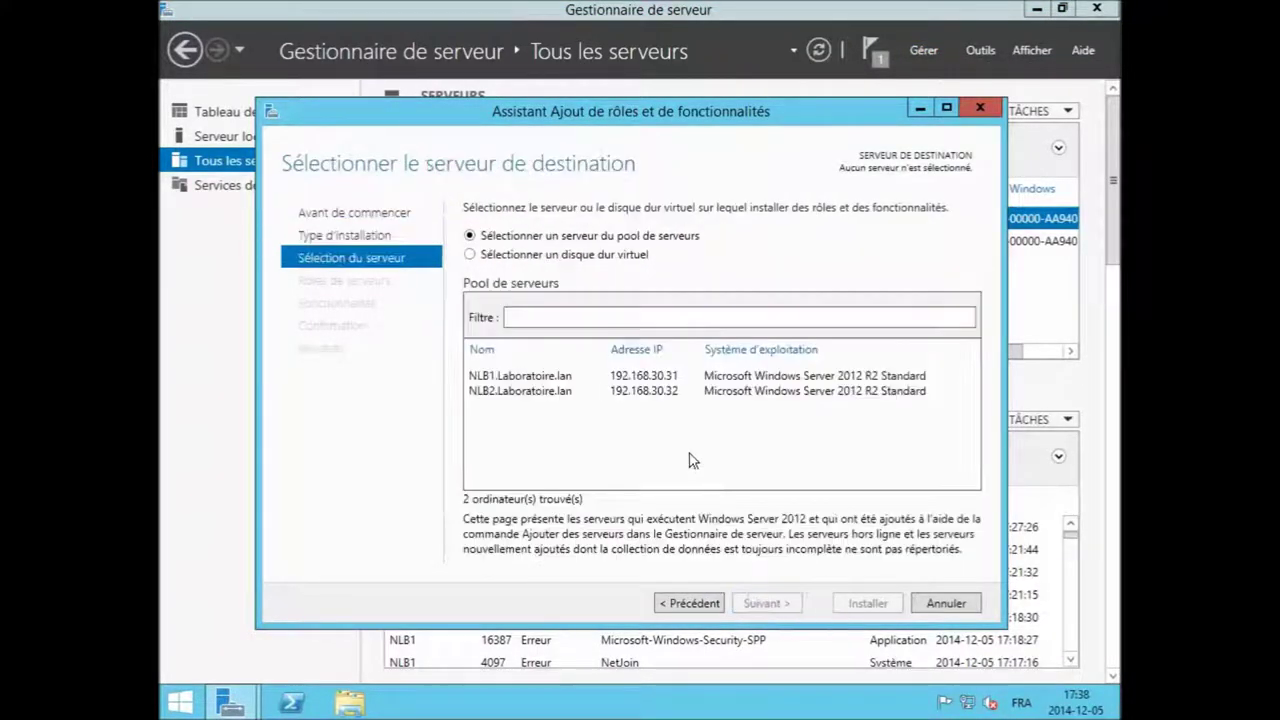
click(556, 391)
click(767, 604)
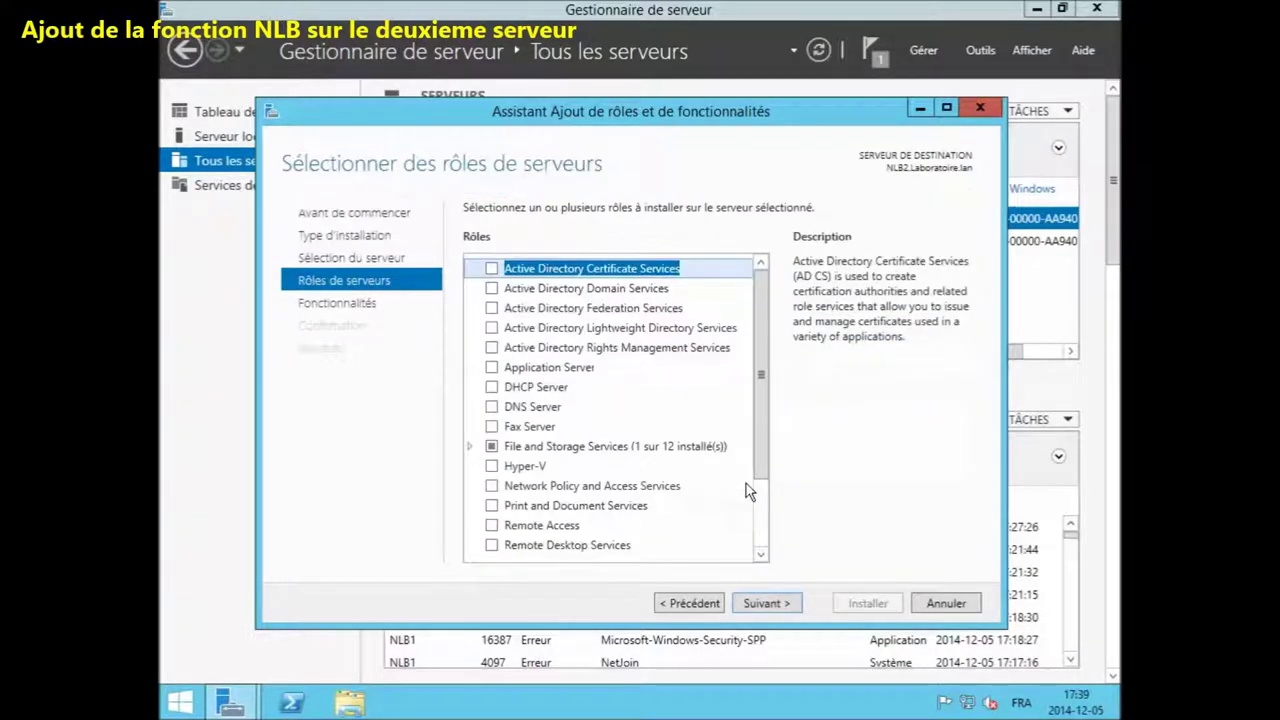
Step: Leave the server roles as they are and select the Network Load Balancing feature with its required management tools
click(781, 605)
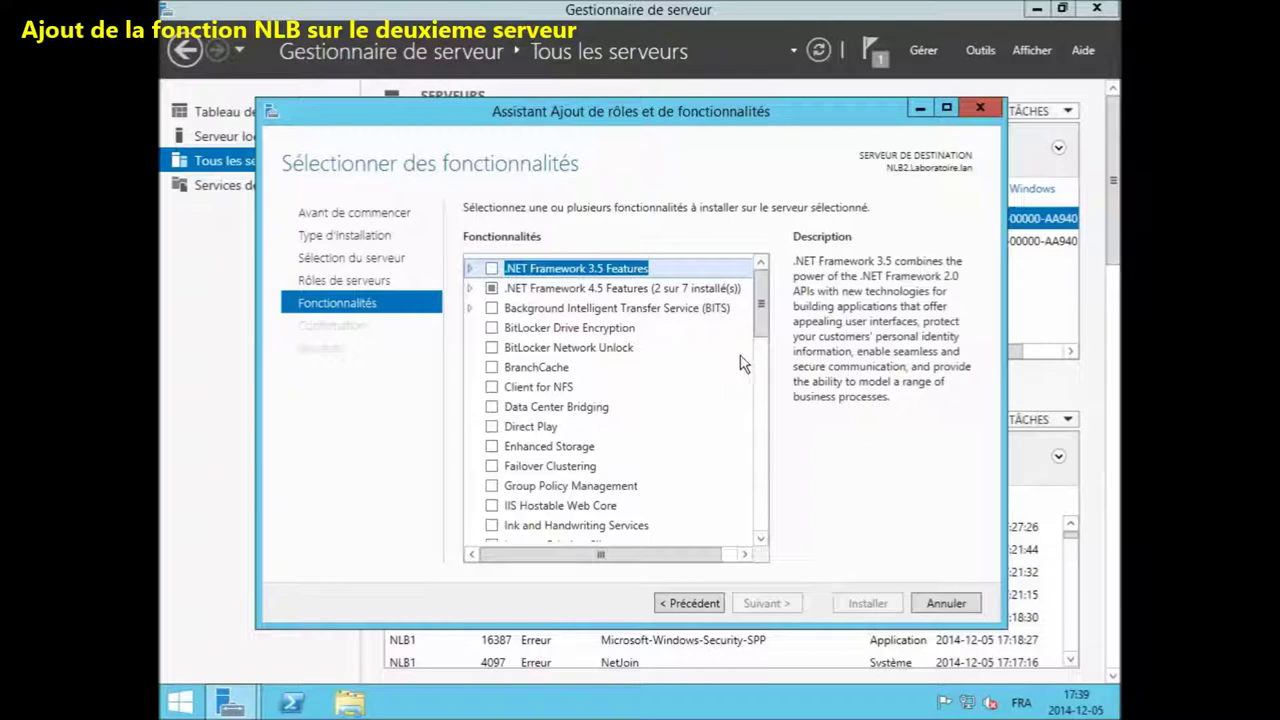
scroll(740, 356, down, 3)
scroll(740, 368, down, 1)
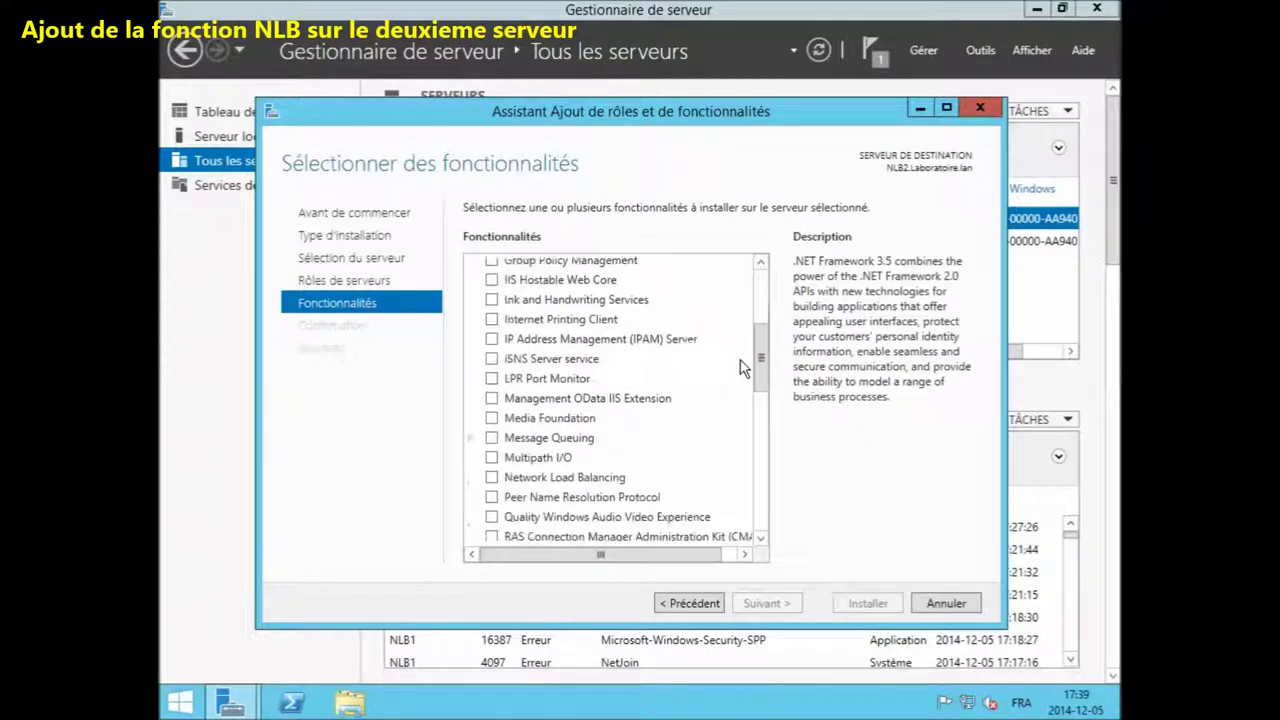
scroll(740, 419, down, 1)
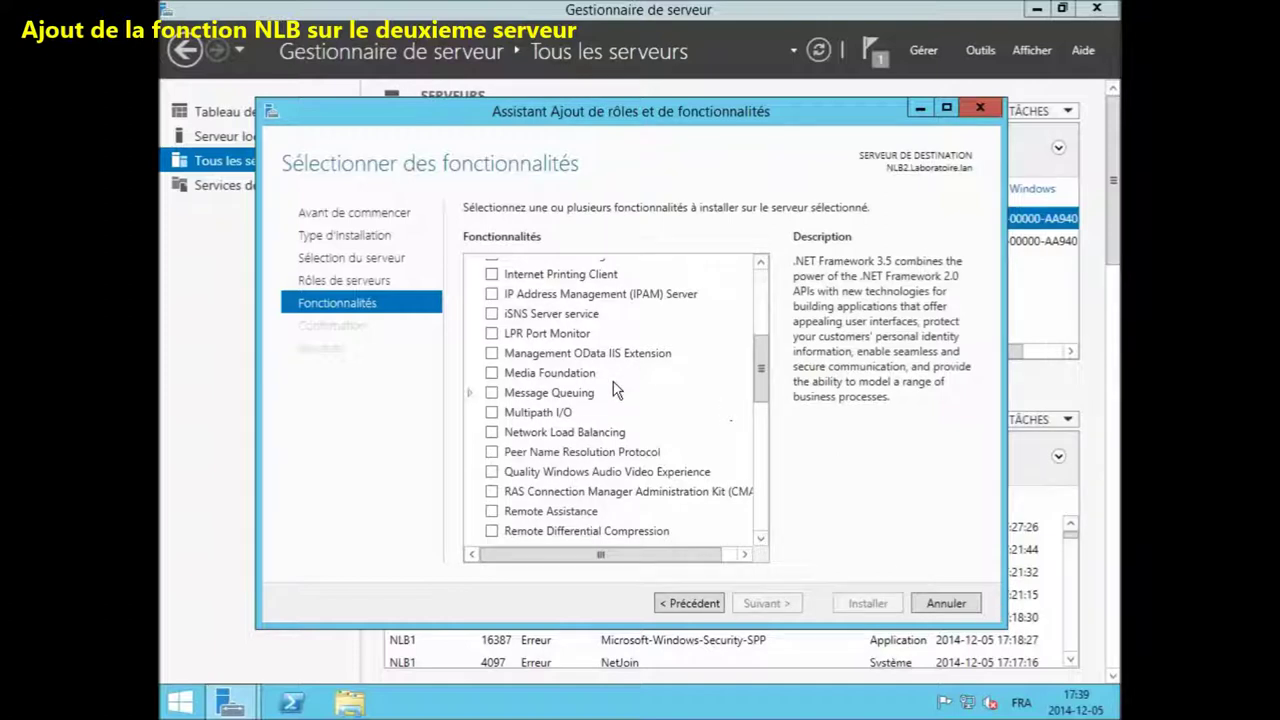
mouse_move(762, 373)
mouse_down()
mouse_move(765, 391)
mouse_move(766, 358)
mouse_up()
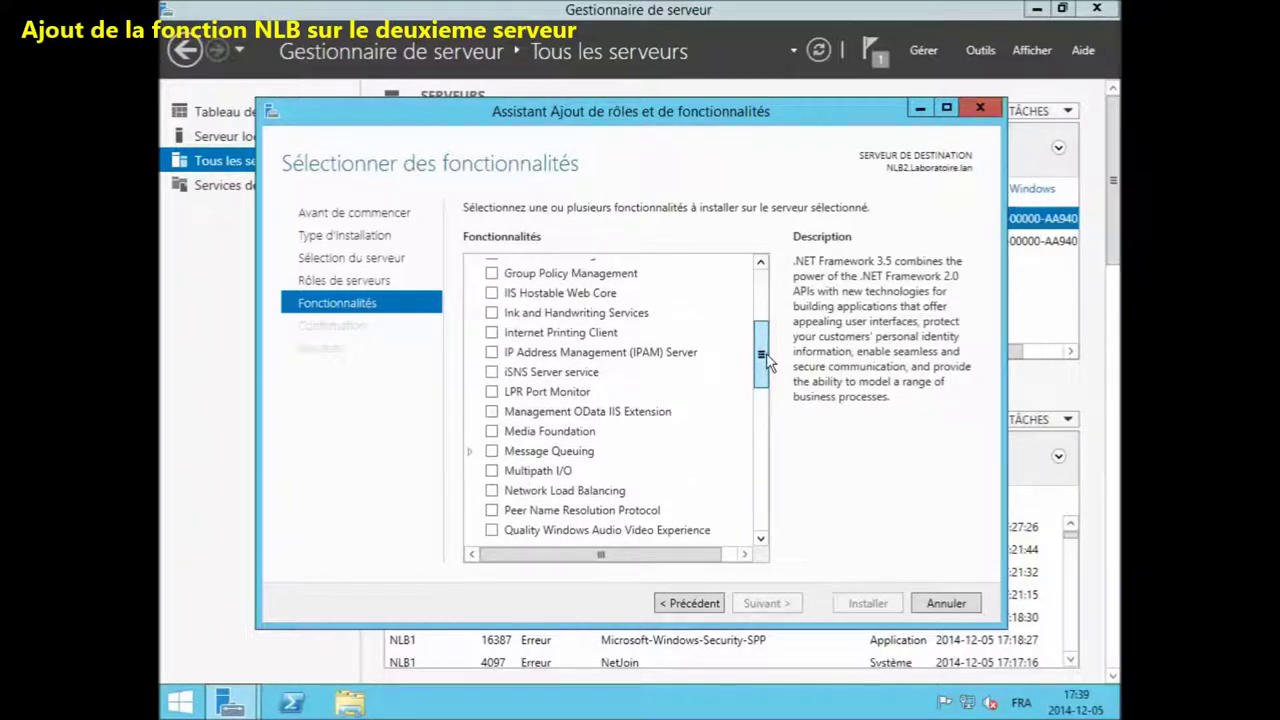
mouse_move(766, 353)
mouse_down()
mouse_move(769, 297)
mouse_move(770, 372)
mouse_up()
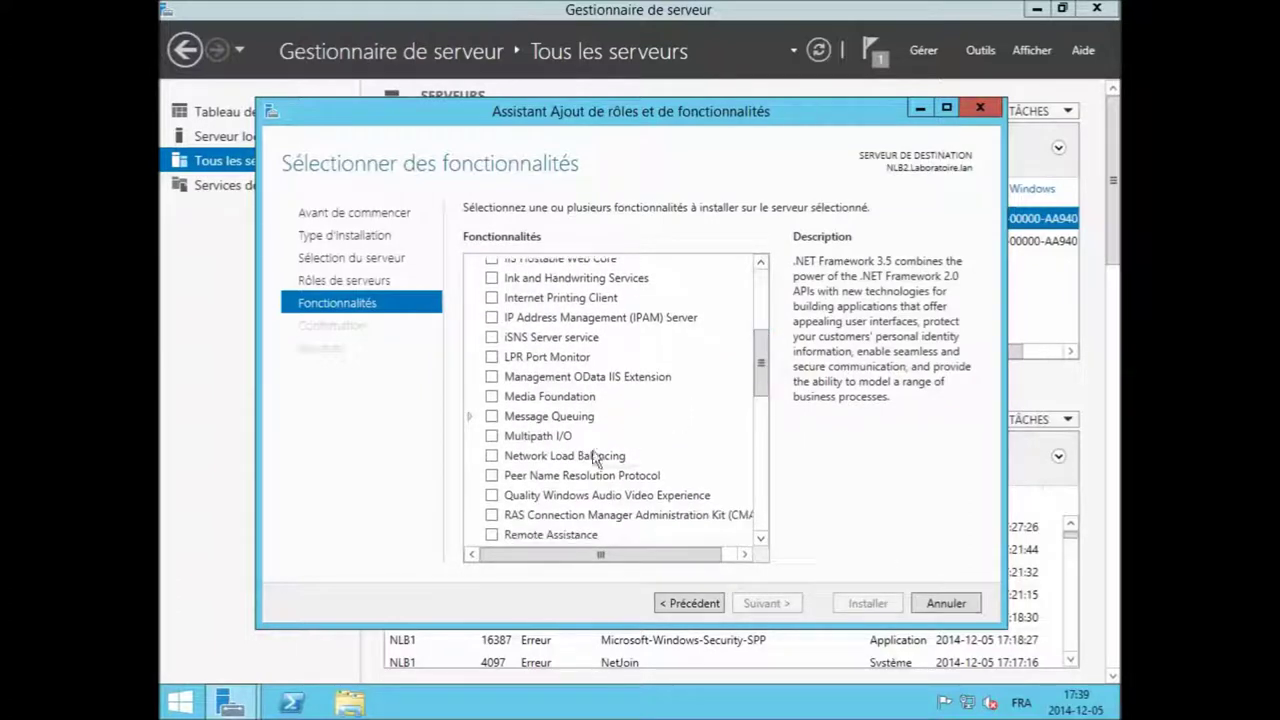
click(500, 462)
click(491, 456)
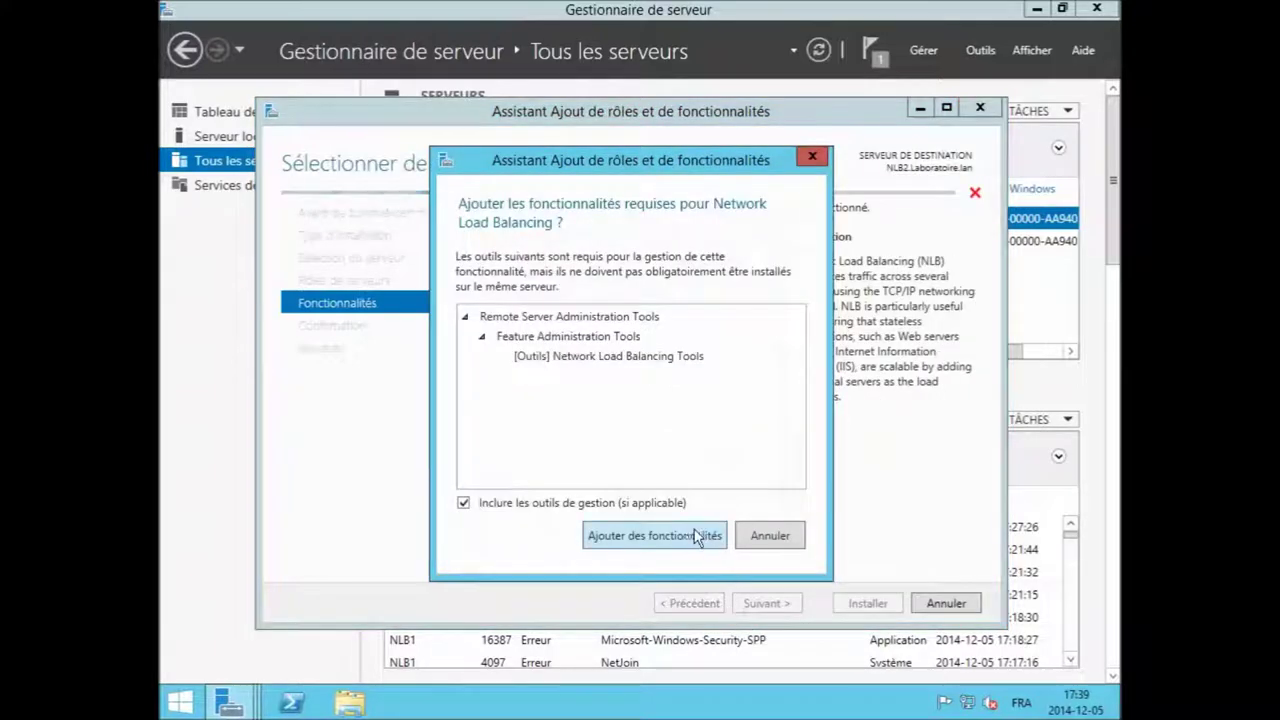
click(697, 535)
Step: Install the selected feature on NLB2 and close the wizard once the installation ends
click(762, 603)
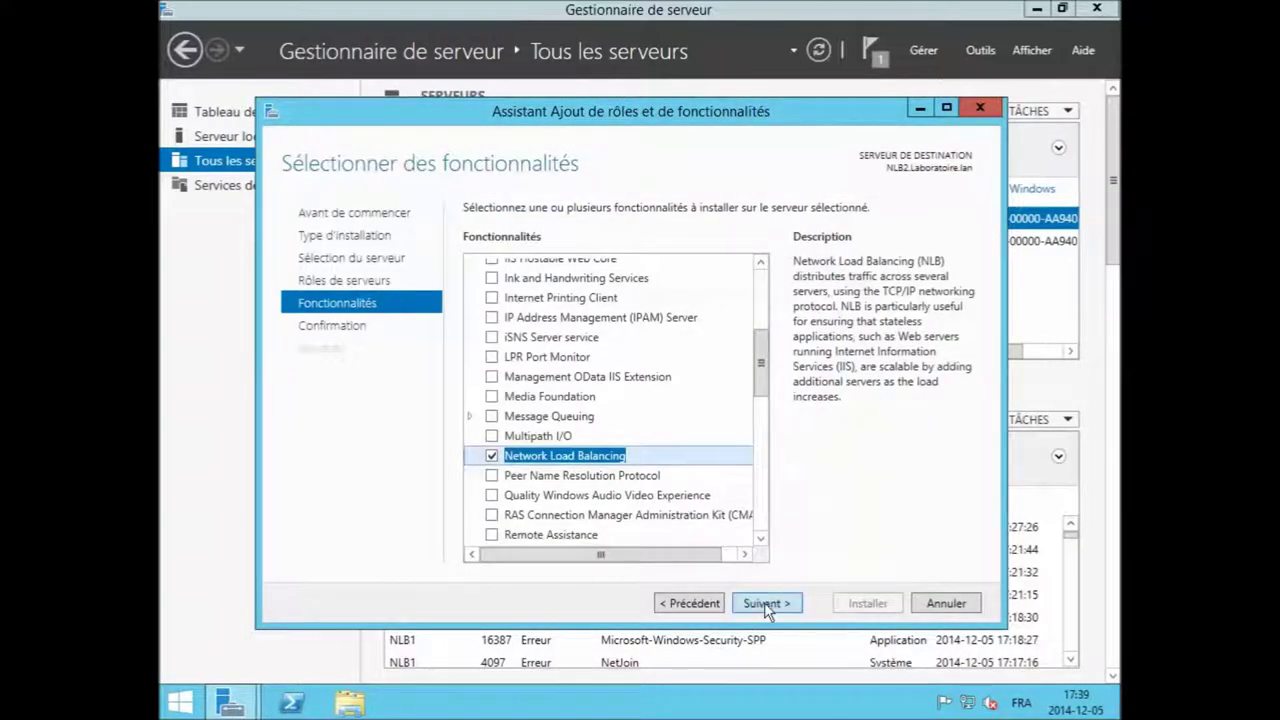
click(866, 603)
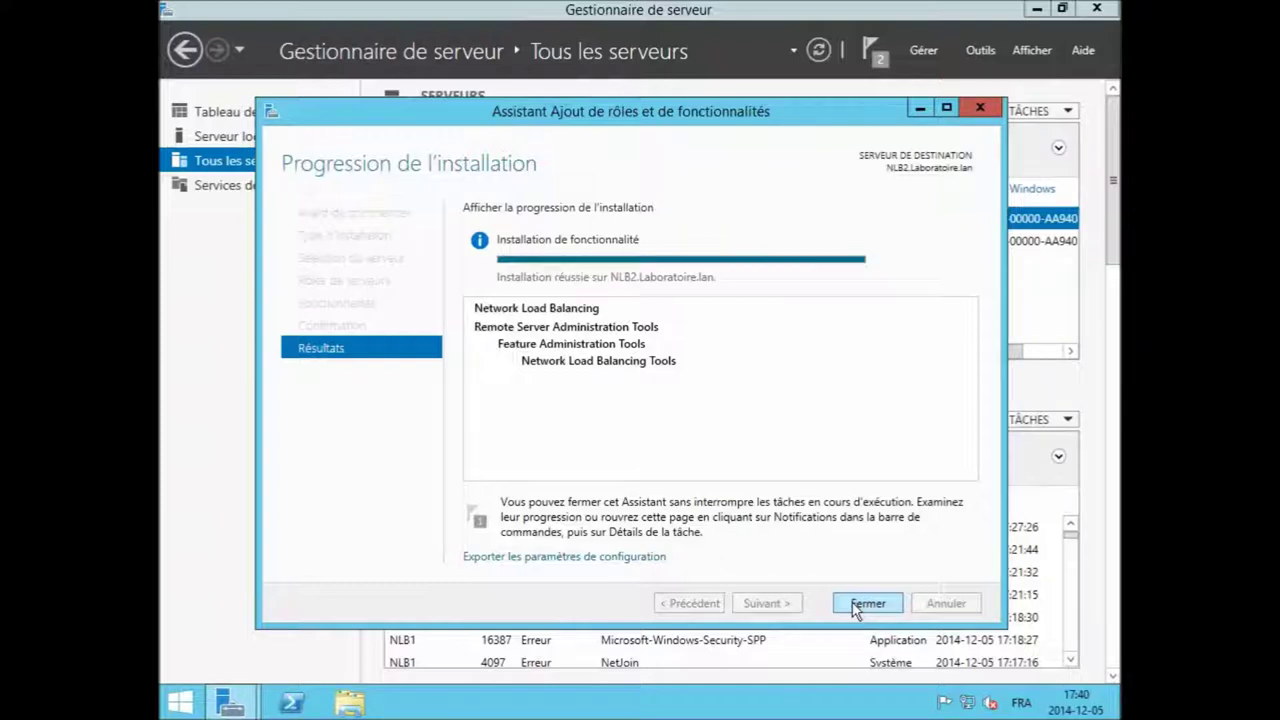
click(866, 604)
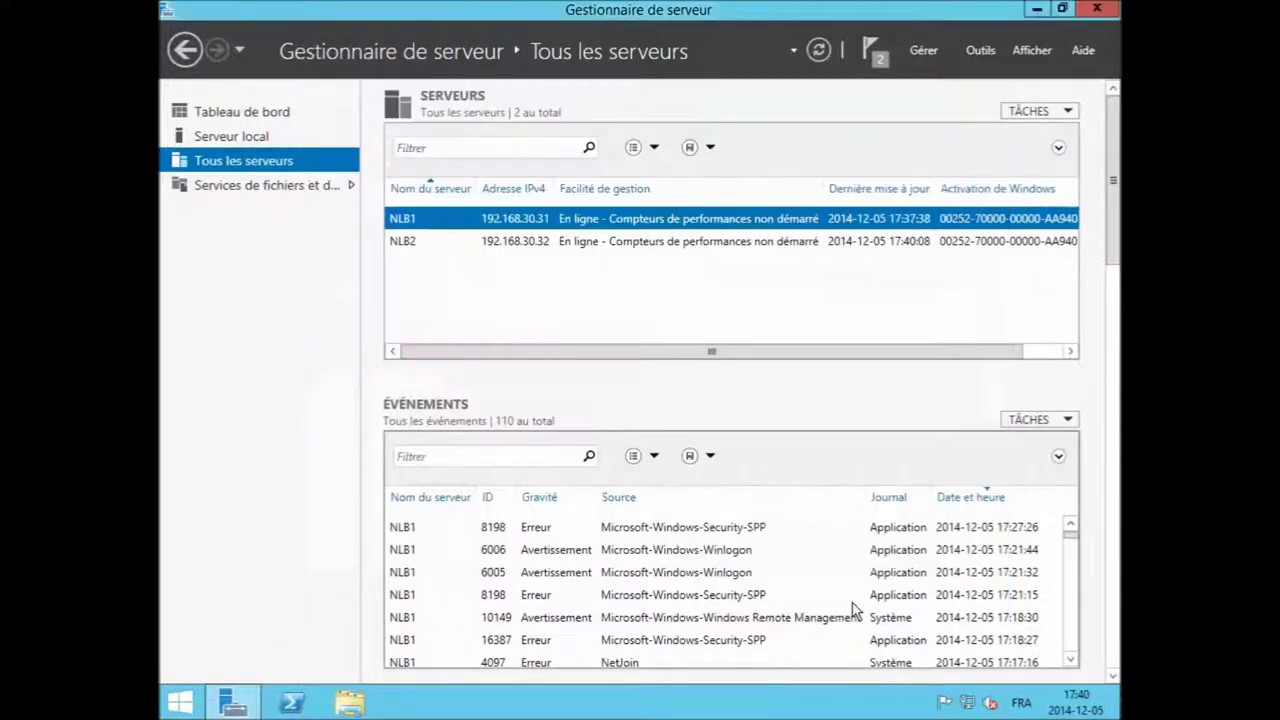
Step: Review the feature installation notifications for NLB1 and NLB2 and dismiss both
click(875, 52)
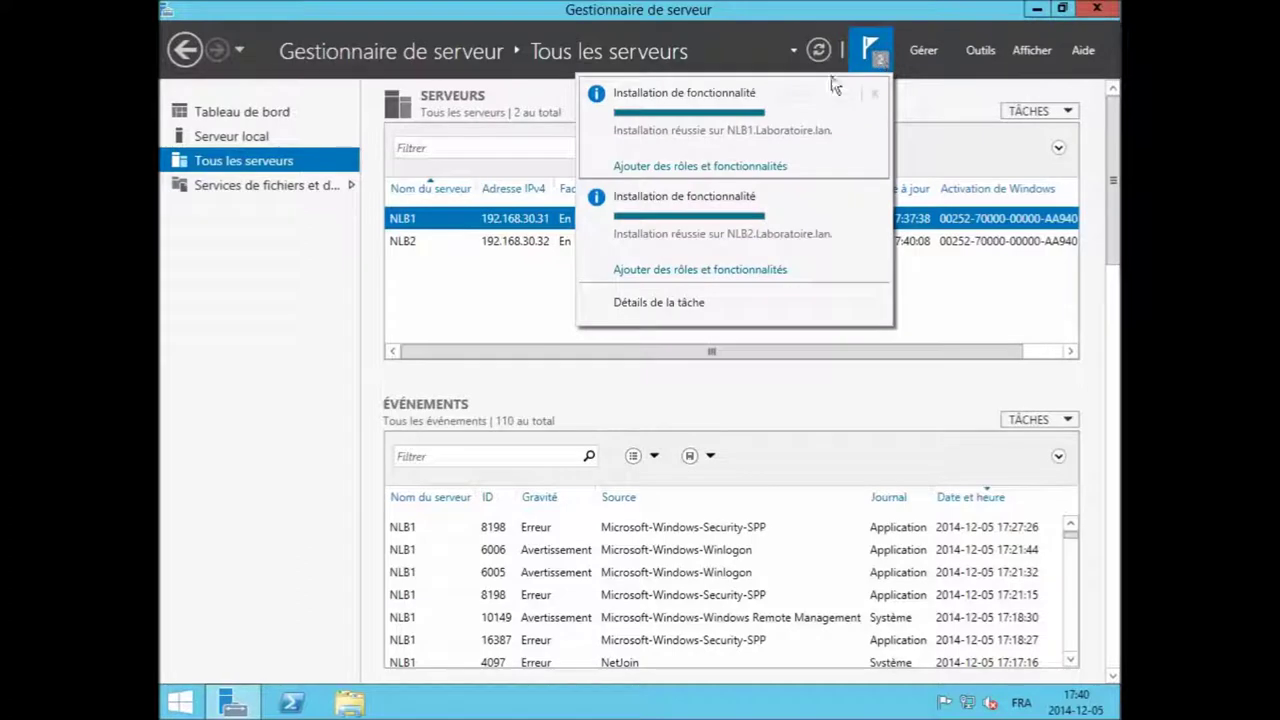
click(876, 198)
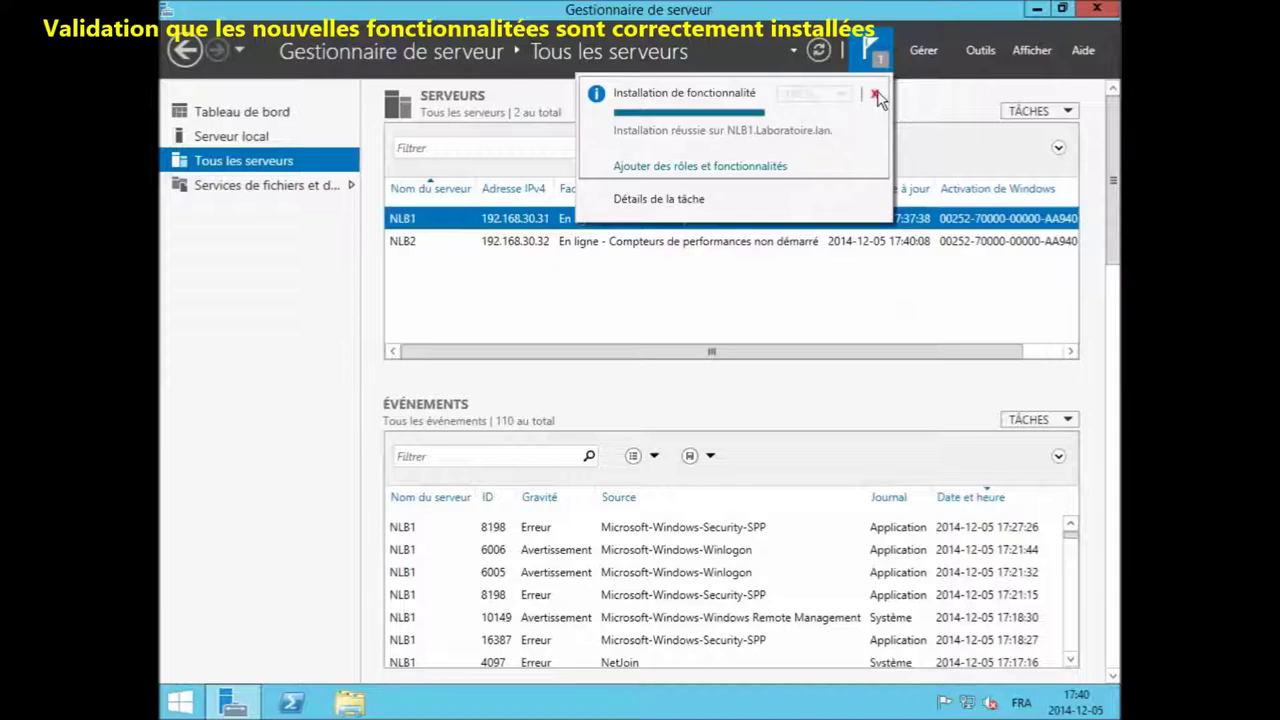
click(876, 95)
Step: Open the Windows Control Panel and display its items as small icons (Petites icônes)
right_click(180, 703)
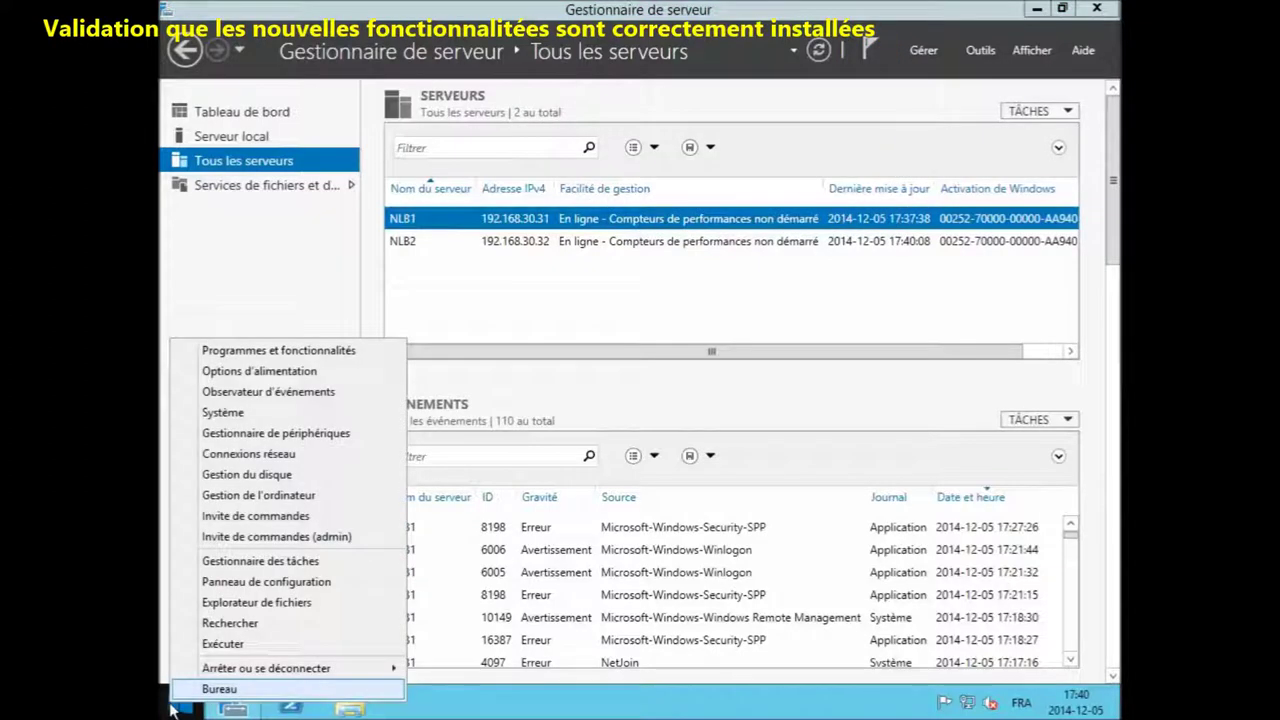
click(266, 584)
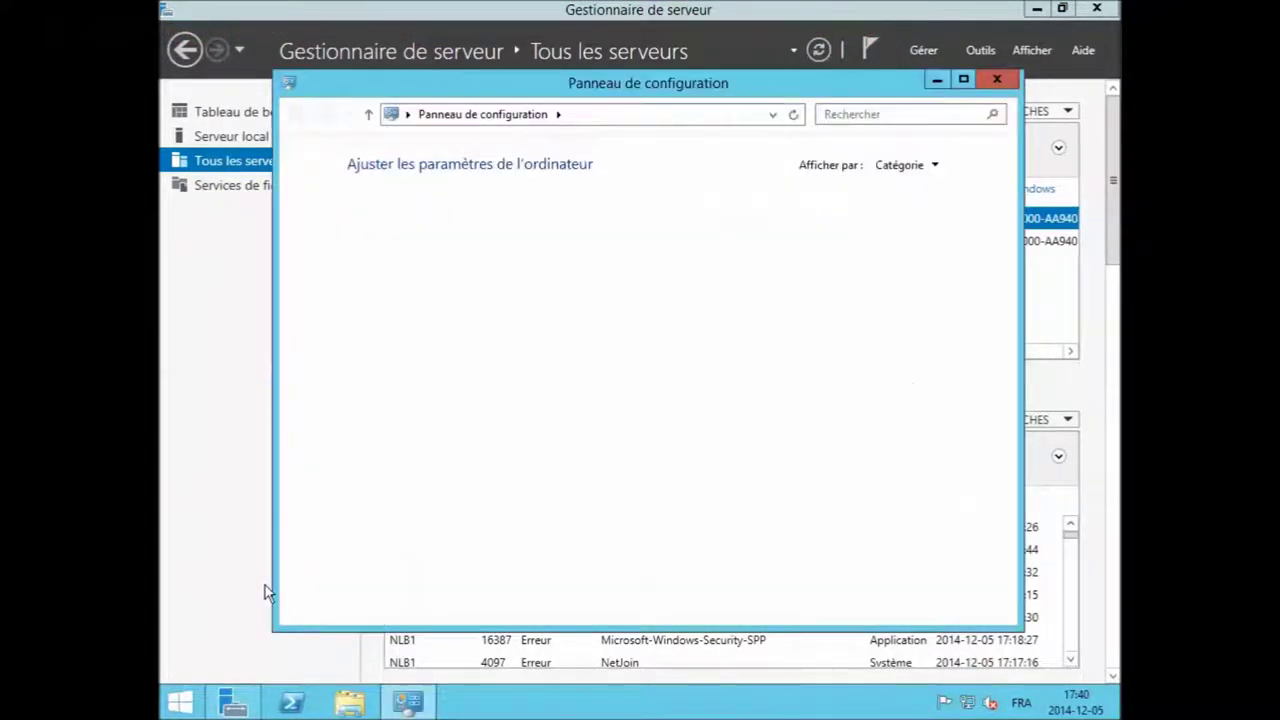
click(925, 166)
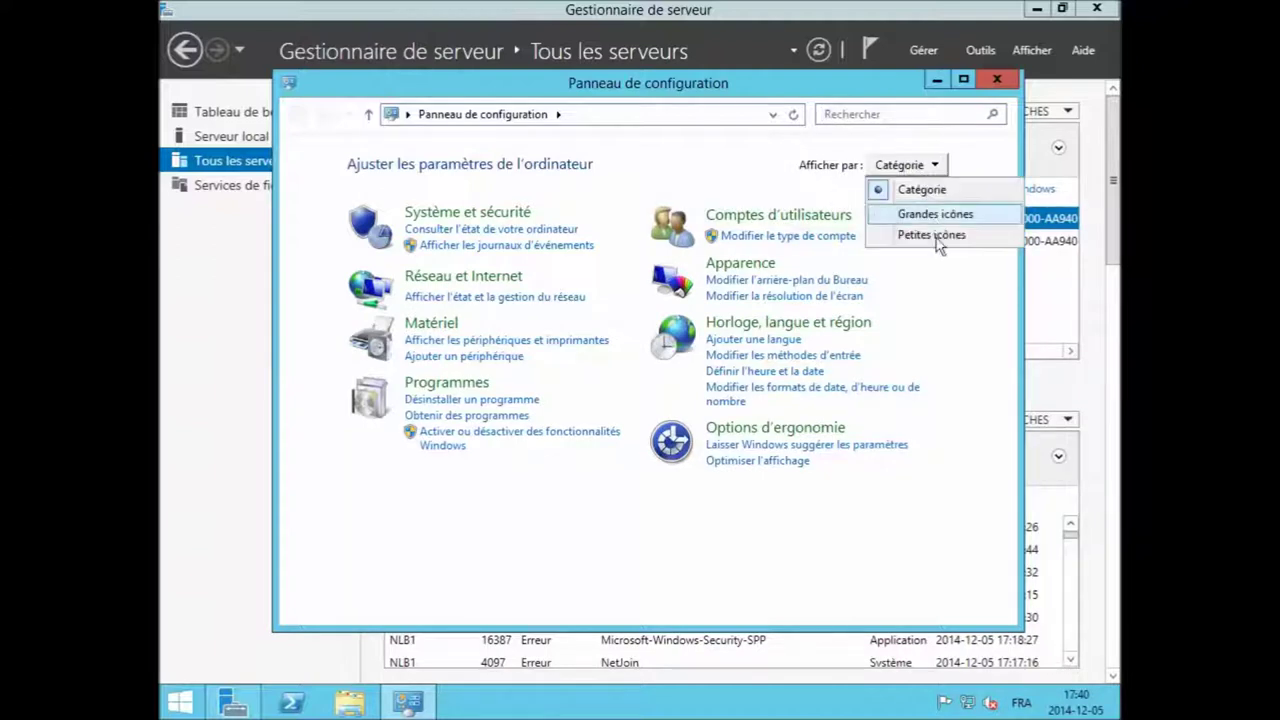
click(935, 245)
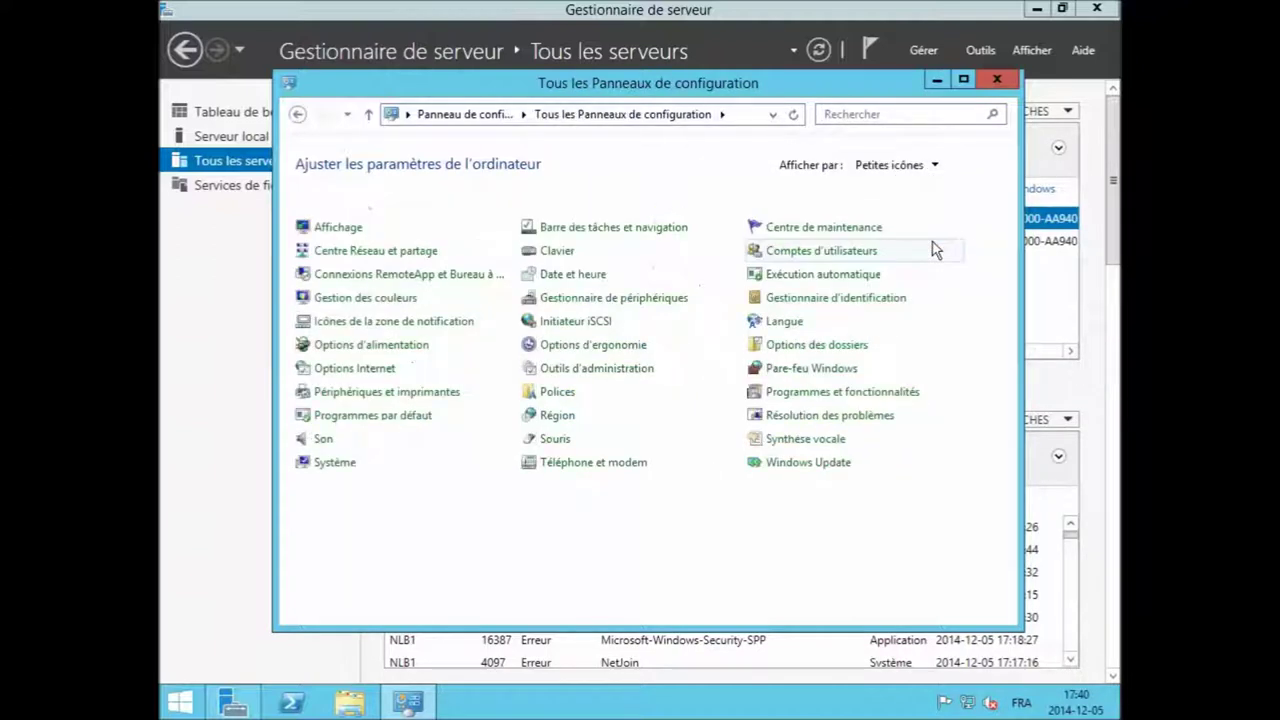
Step: Launch the Network Load Balancing manager from the administrative tools, authorise it to make changes and maximise its window
click(585, 370)
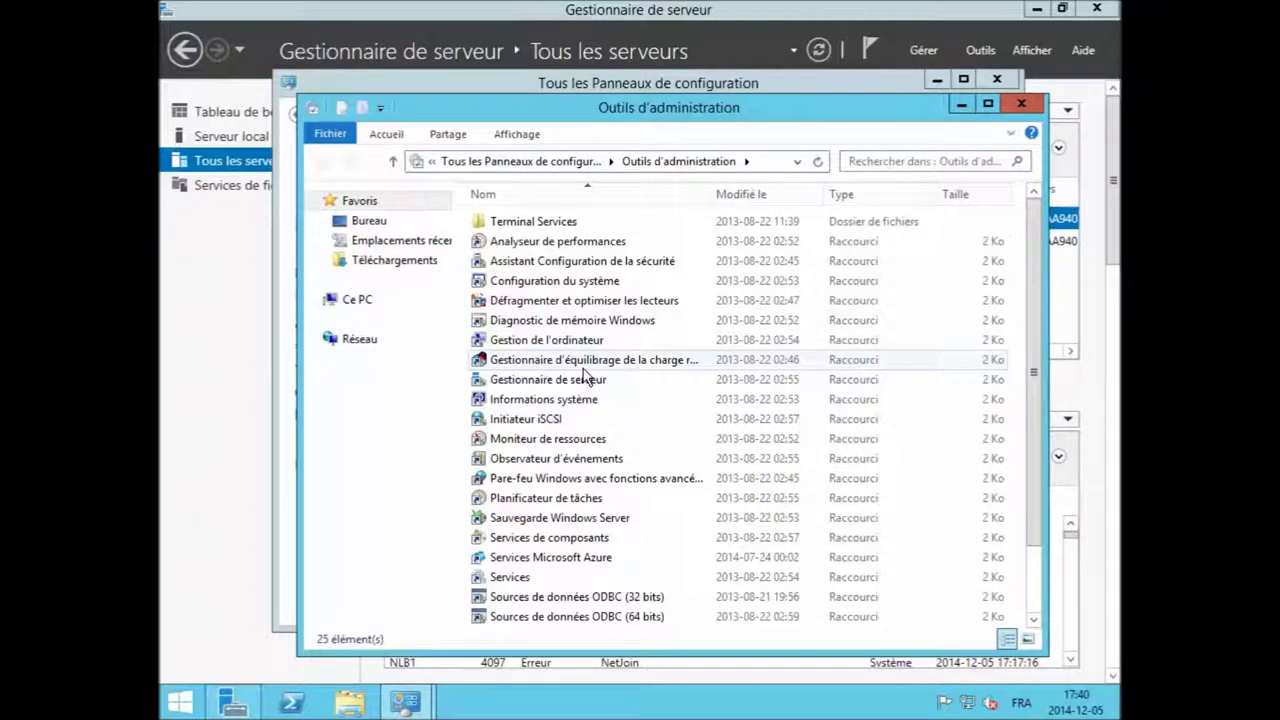
double_click(600, 364)
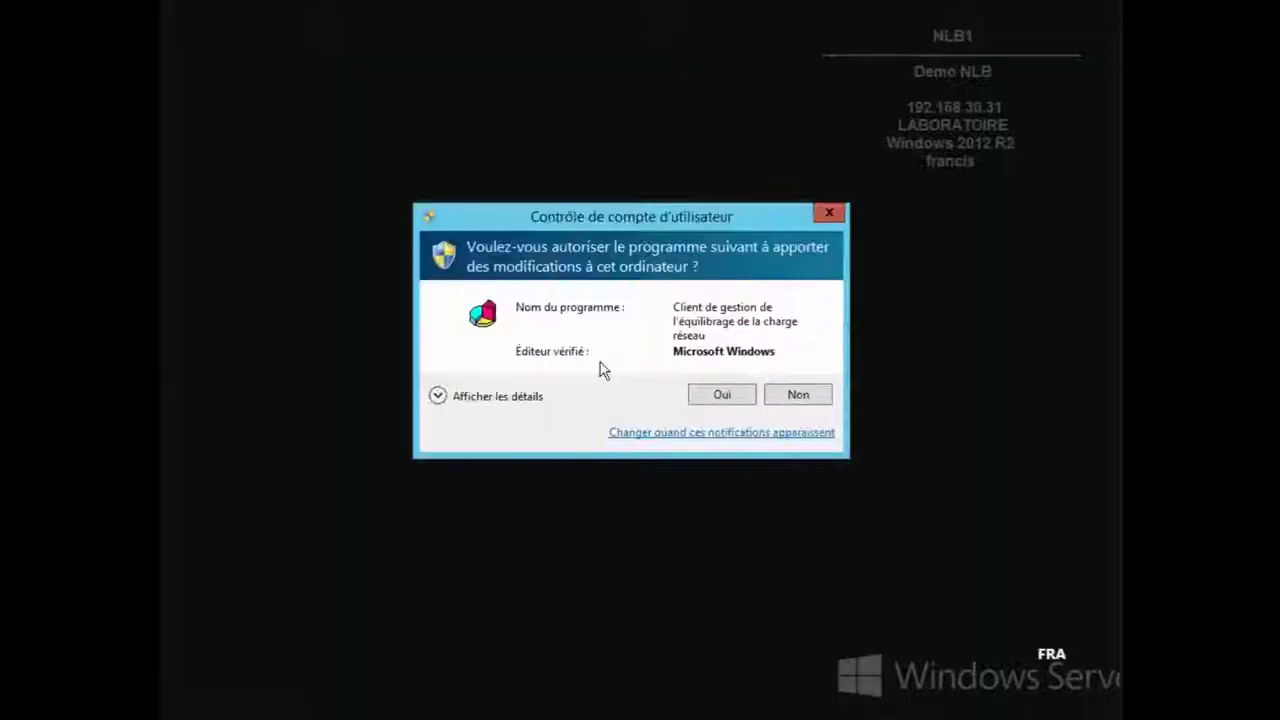
click(722, 395)
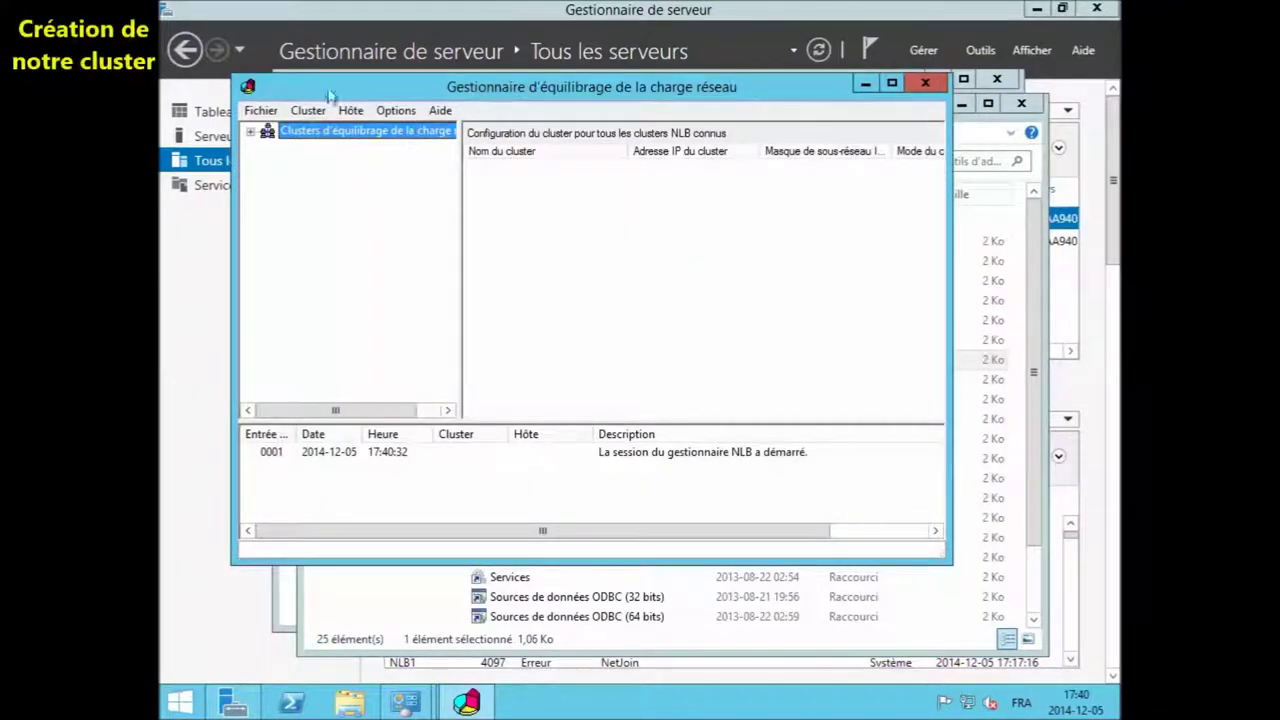
double_click(366, 85)
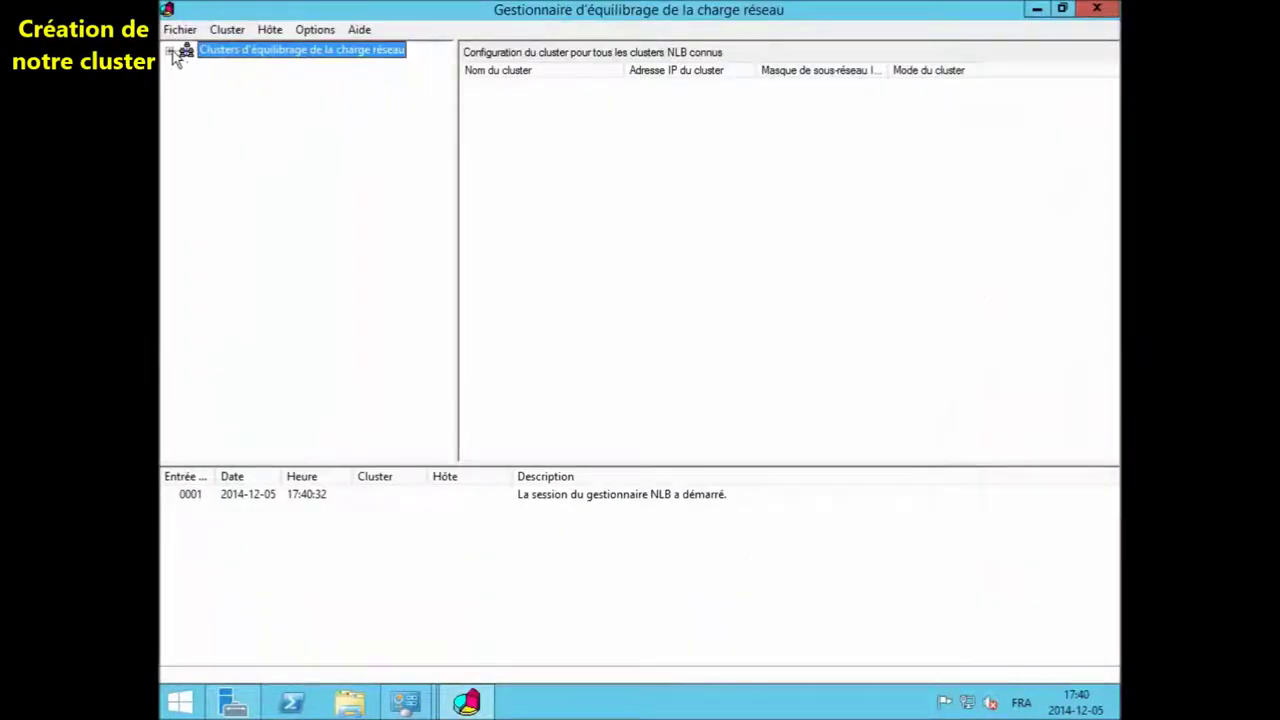
Step: Start a new cluster with host NLB1 on its Ethernet interface and accept the host parameters with priority 1
right_click(230, 65)
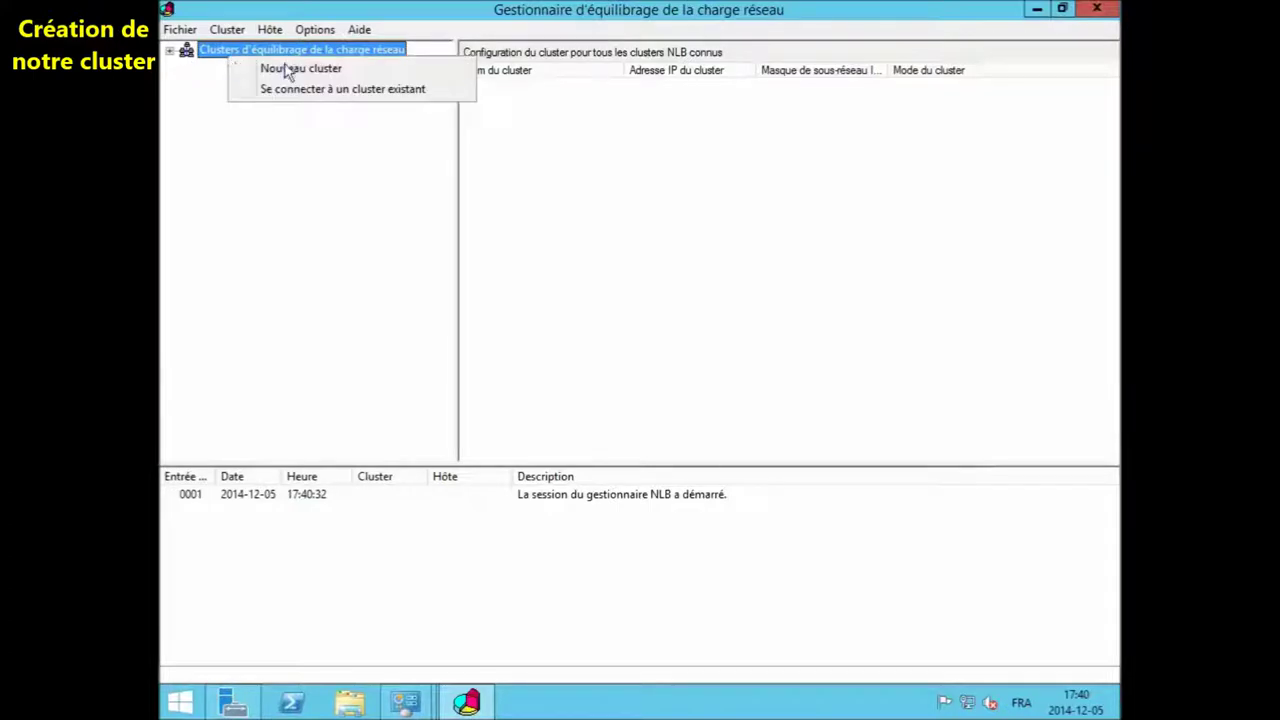
click(297, 71)
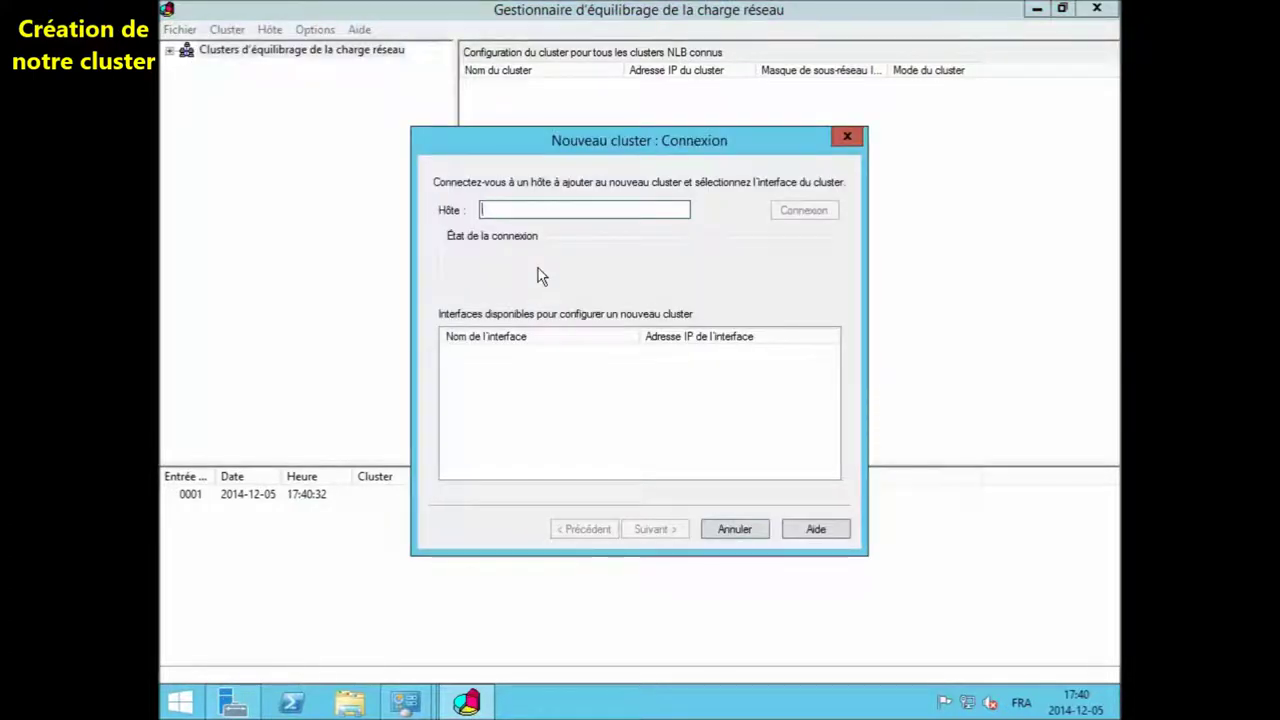
text(NLB)
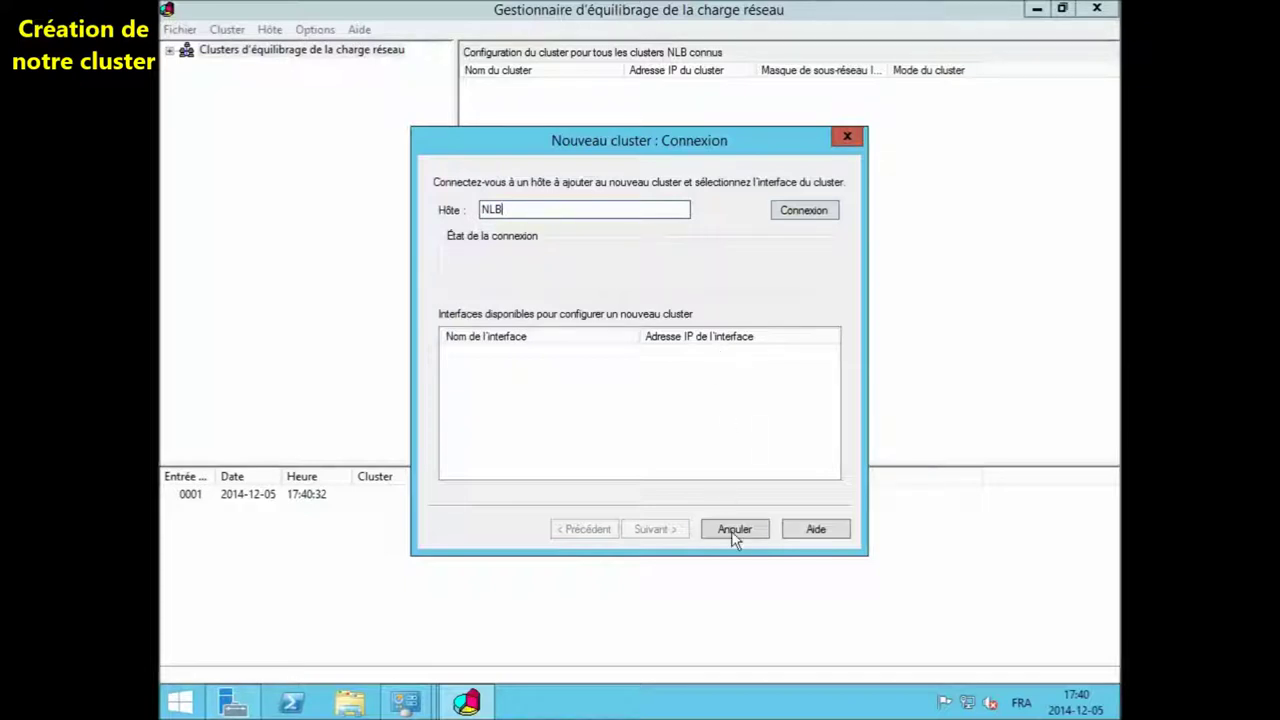
click(795, 212)
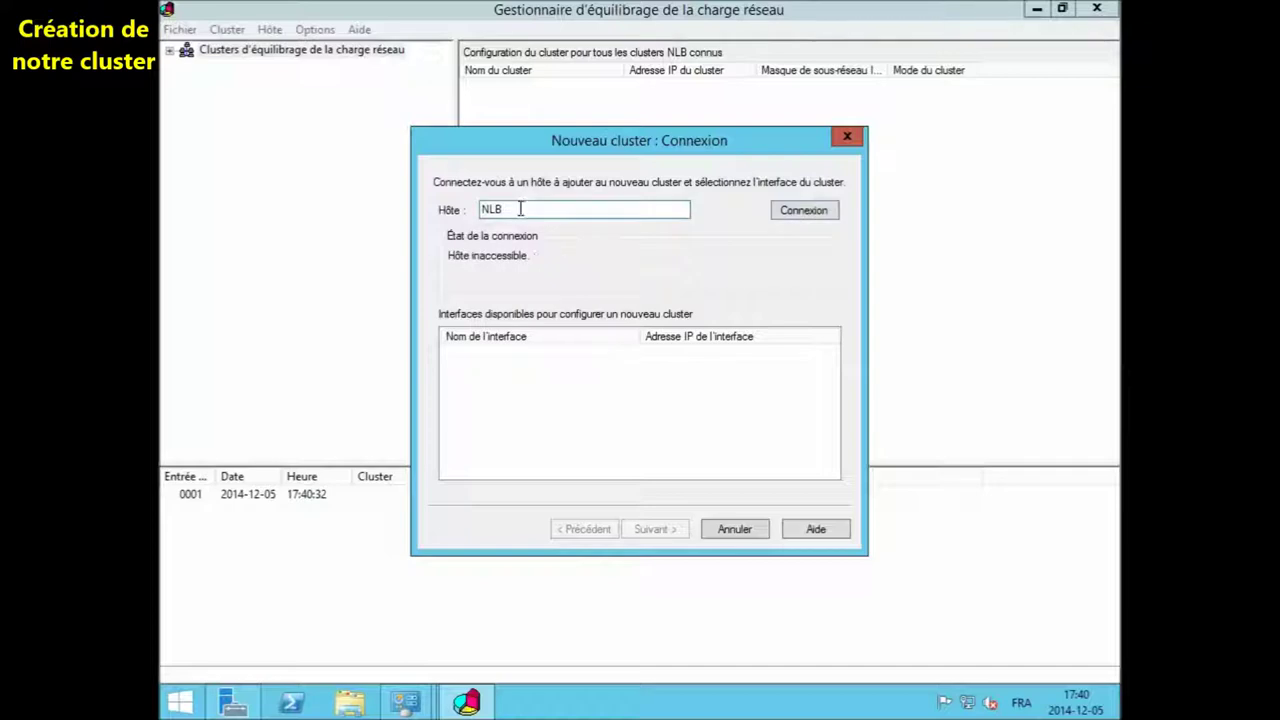
text(1)
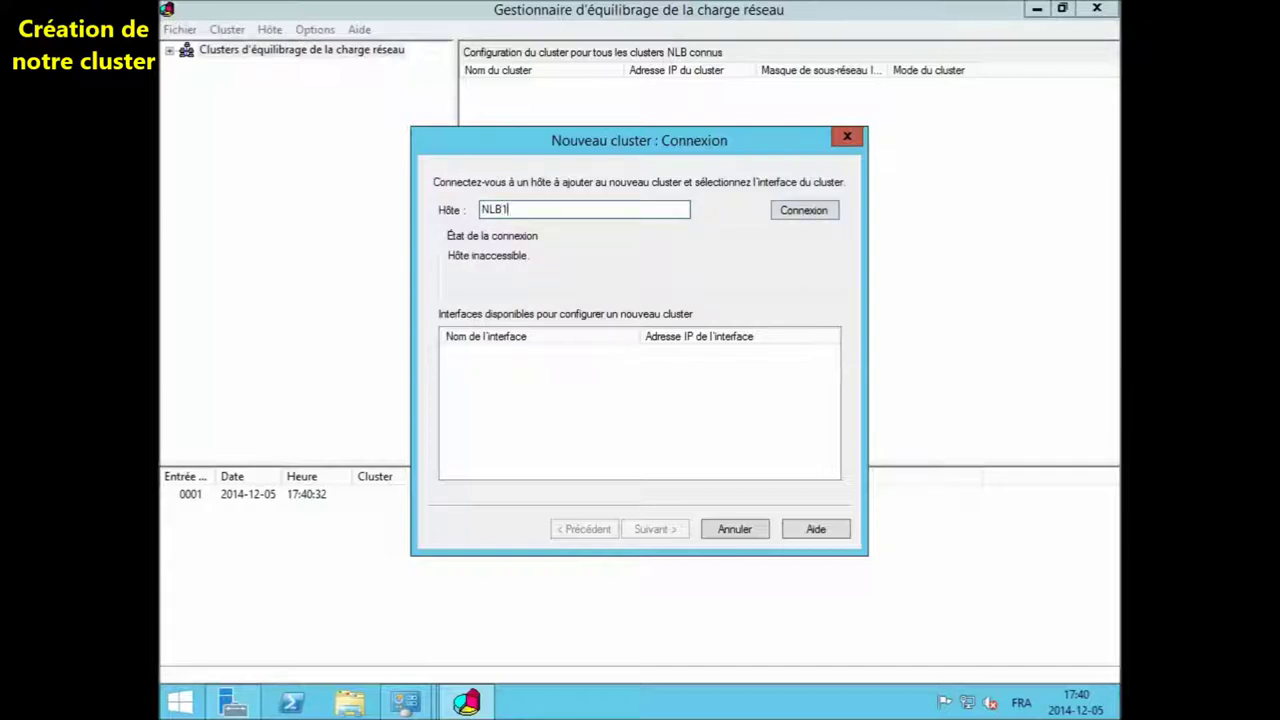
click(785, 217)
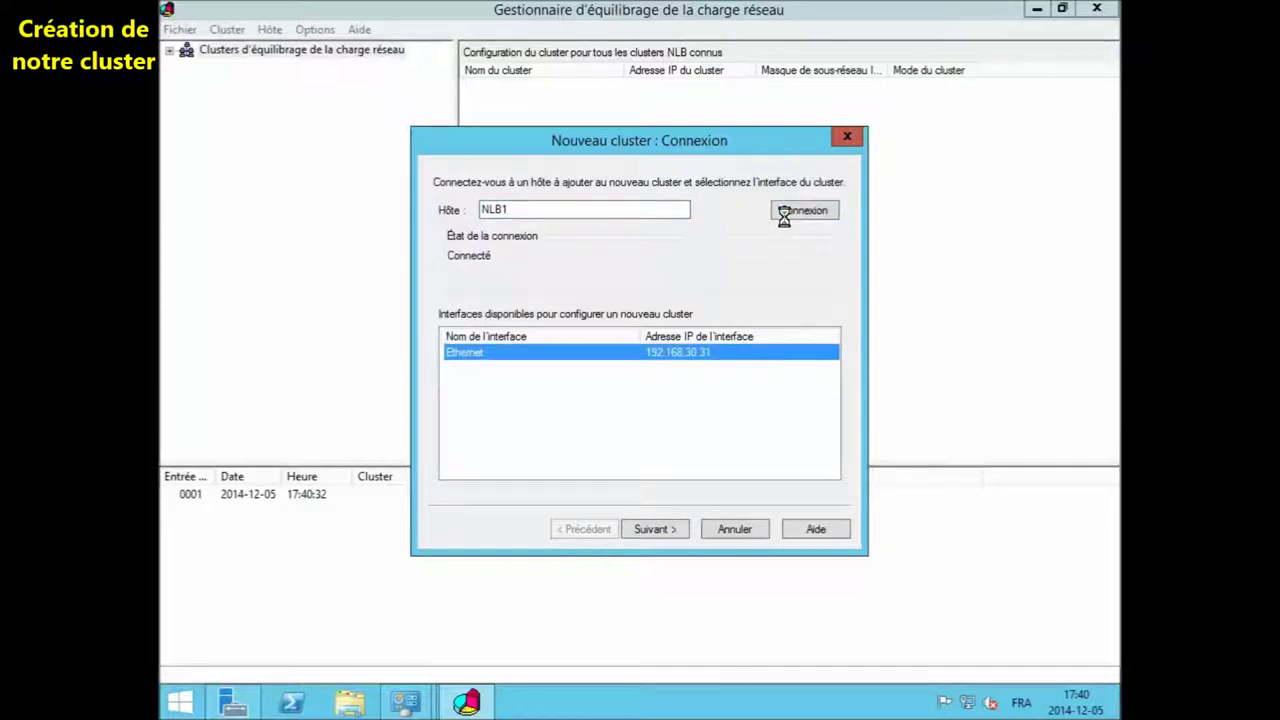
click(654, 530)
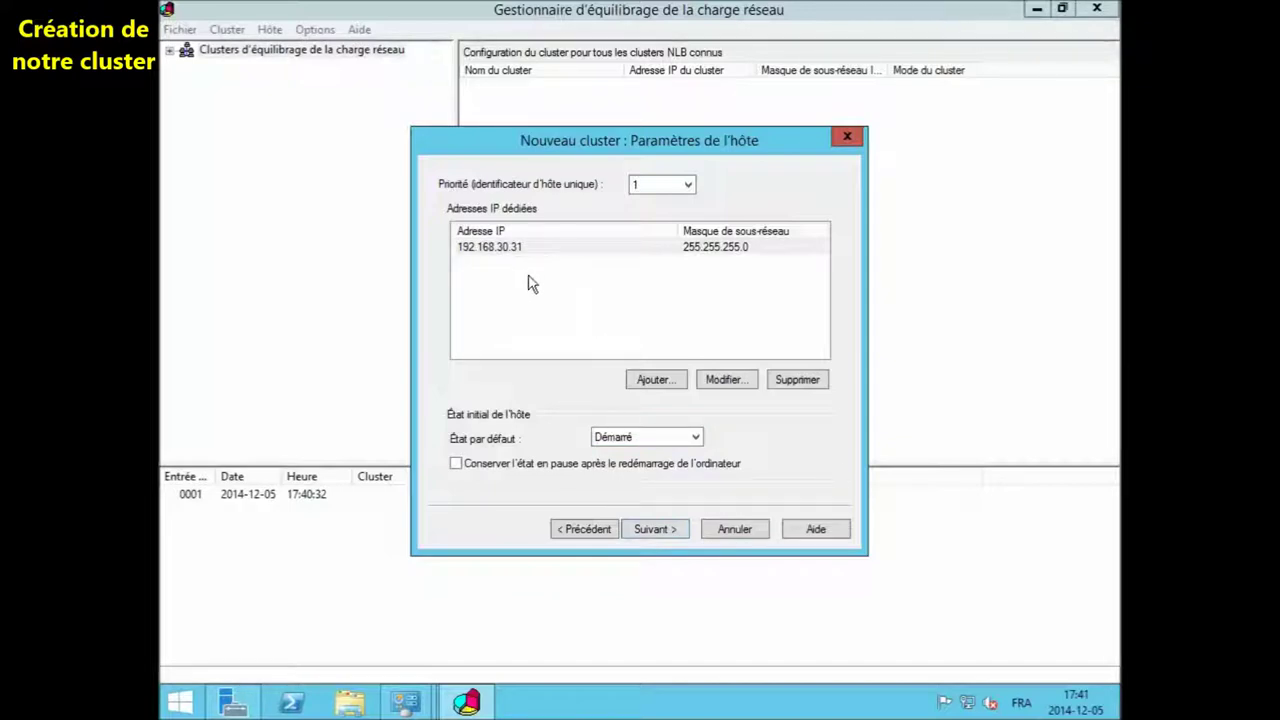
click(658, 529)
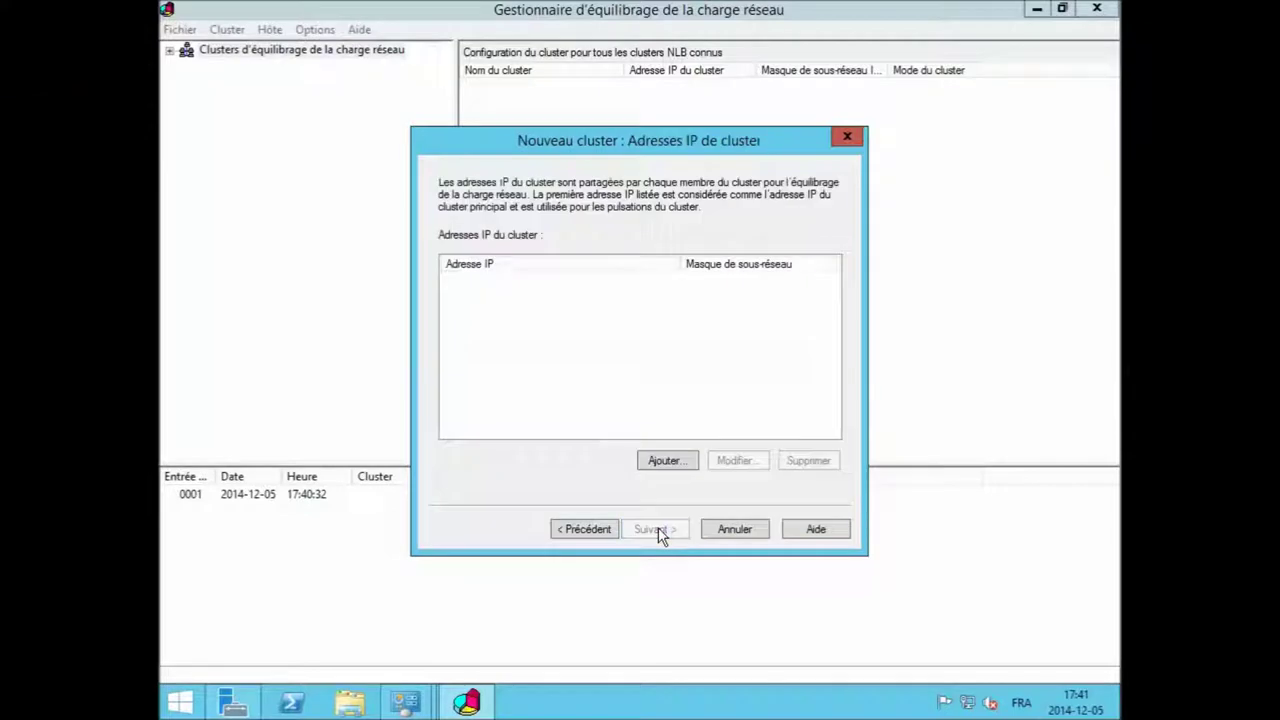
Step: Add the cluster IPv4 address 192.168.30.30 with subnet mask 255.255.255.0 and continue to the cluster parameters
click(666, 461)
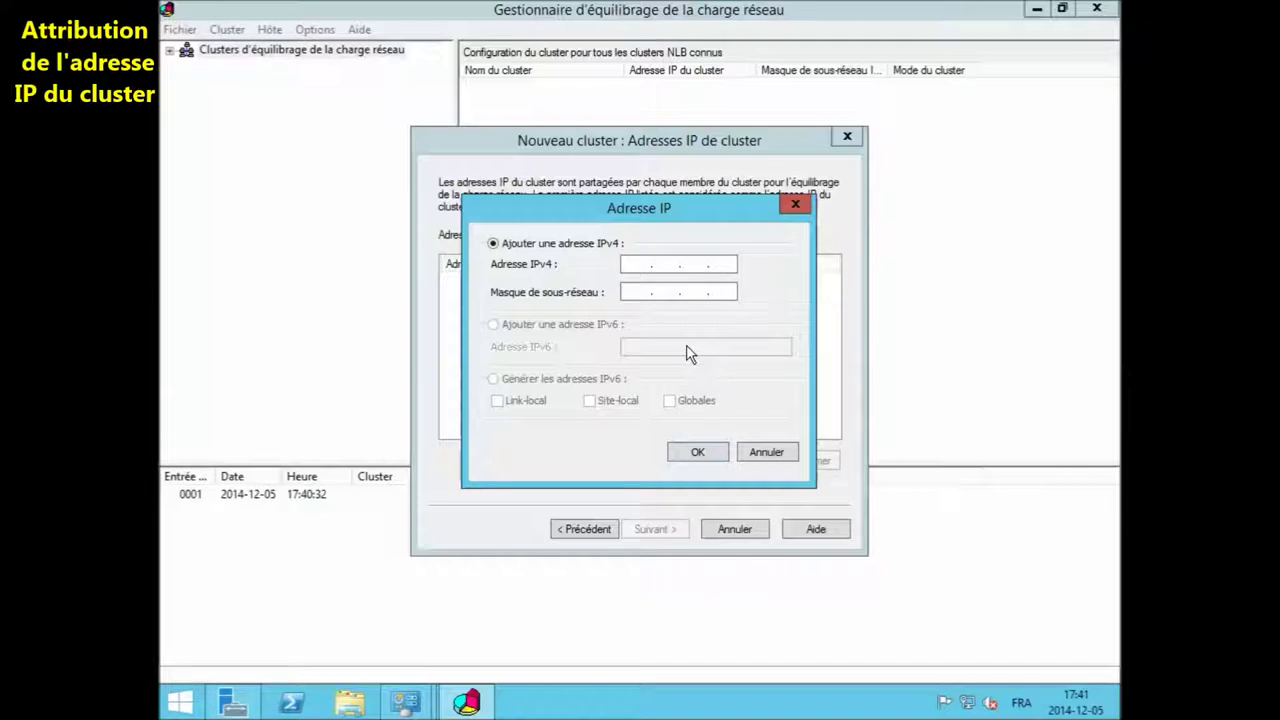
click(630, 263)
text(192 . 168 . 30 .)
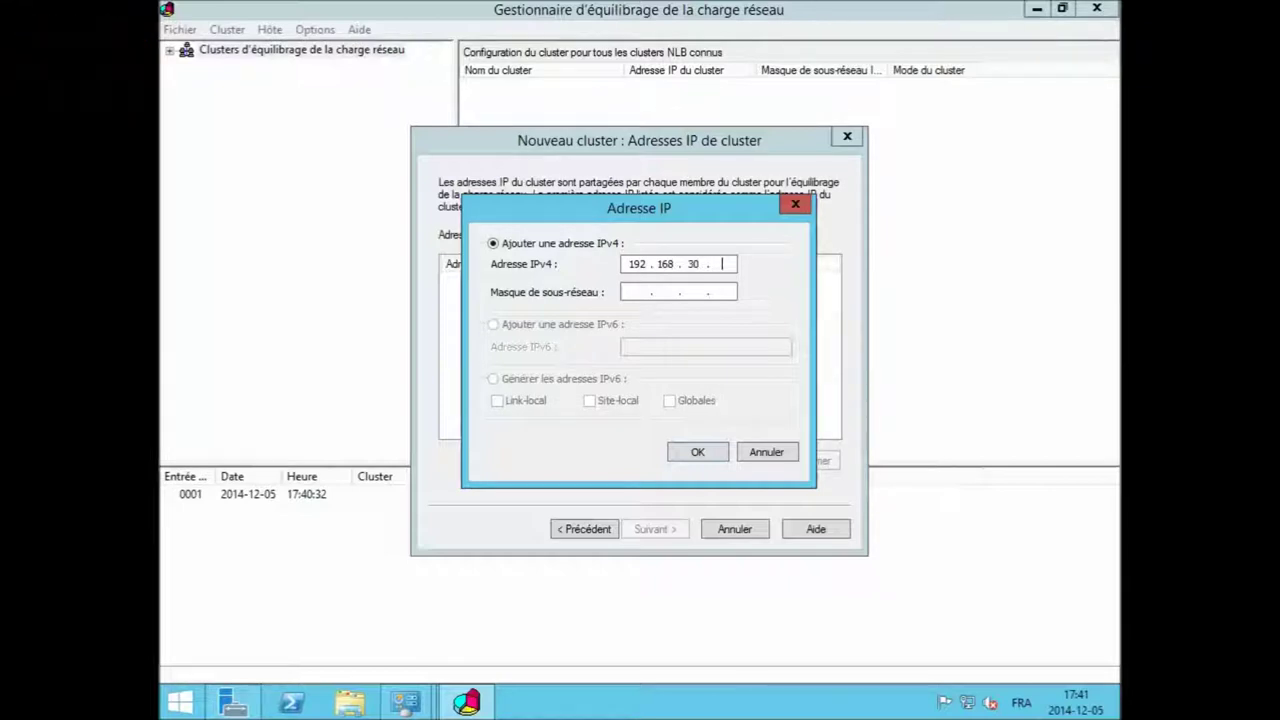
click(649, 292)
click(711, 452)
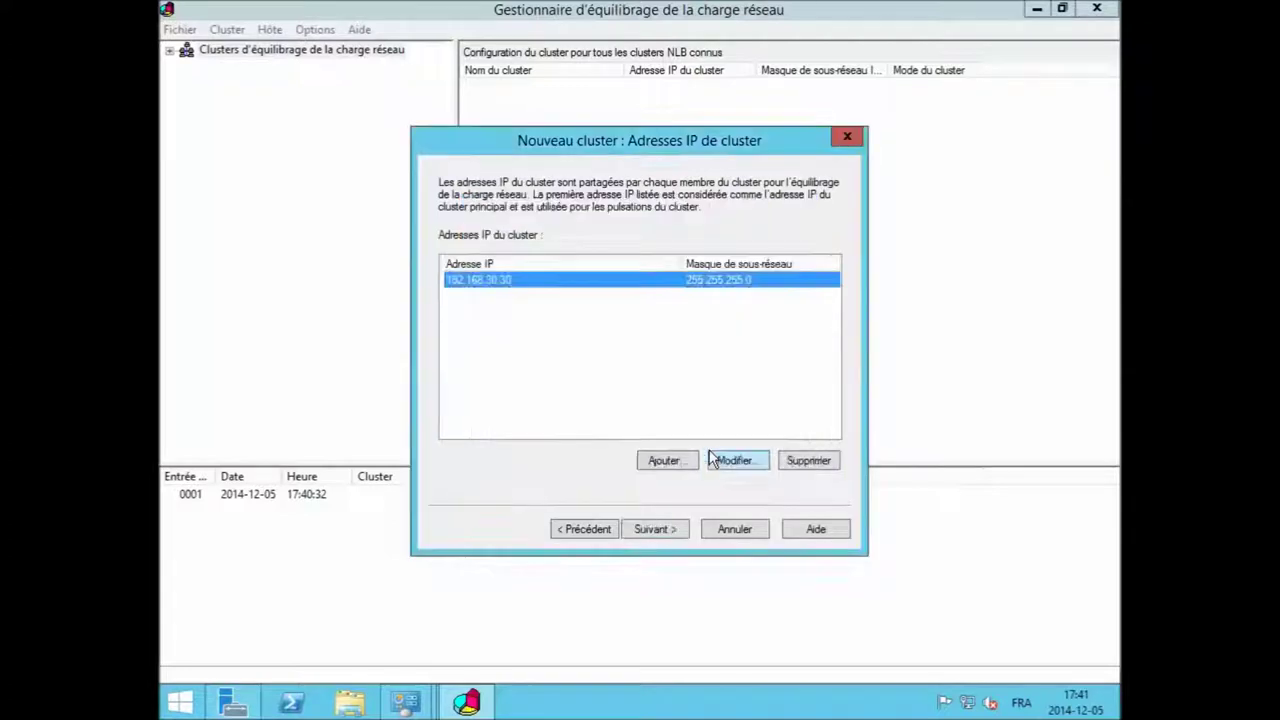
click(669, 528)
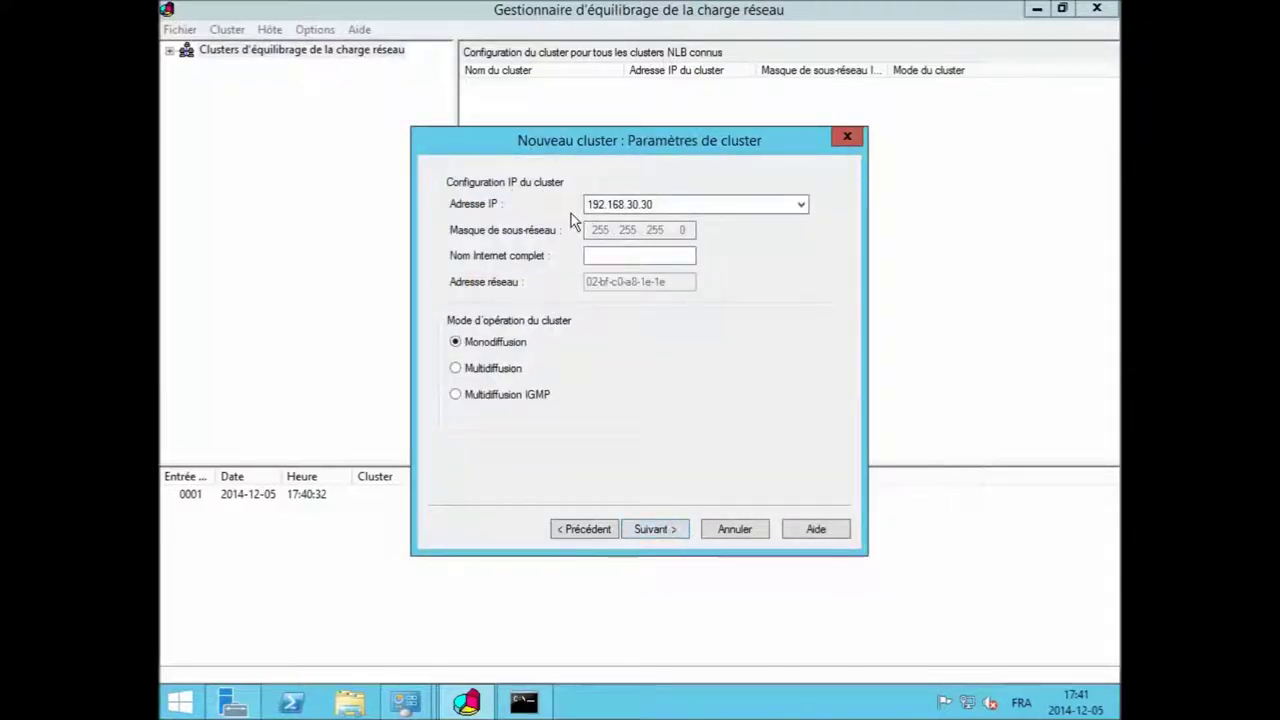
Step: Set the cluster operation mode to multicast (Multidiffusion) and its full Internet name to NLB, then proceed to the port rules
click(456, 370)
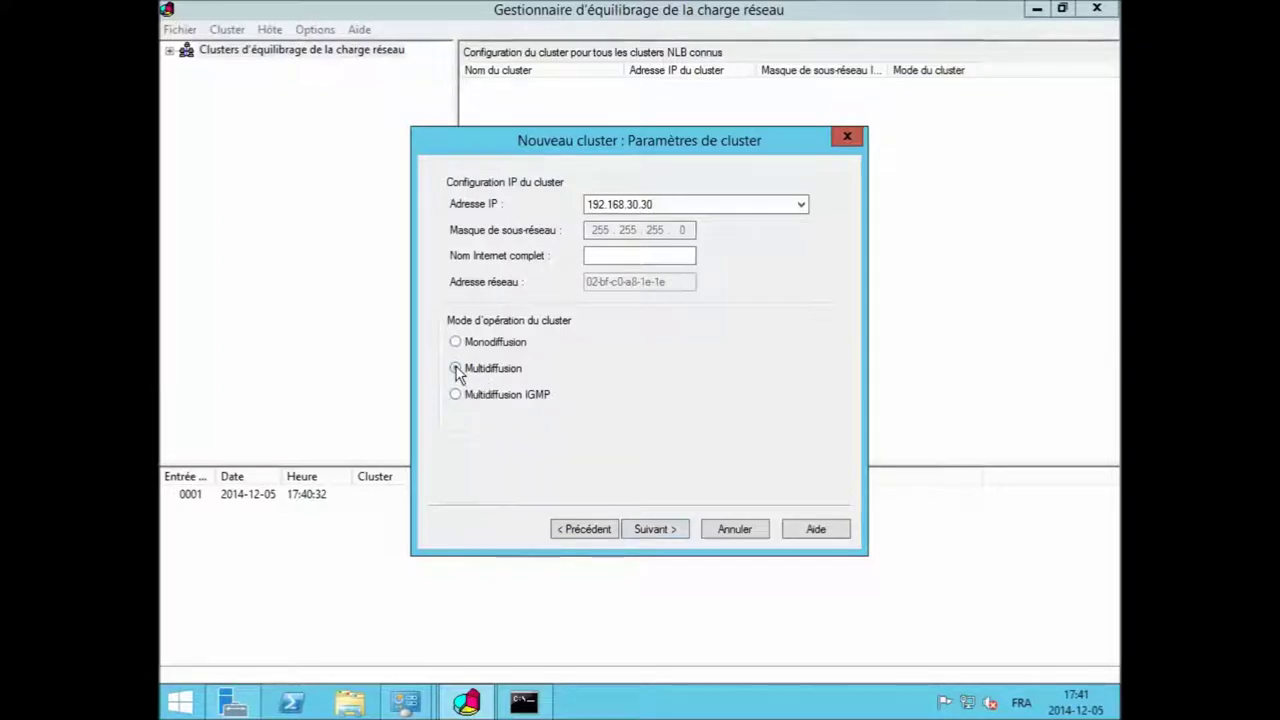
click(668, 529)
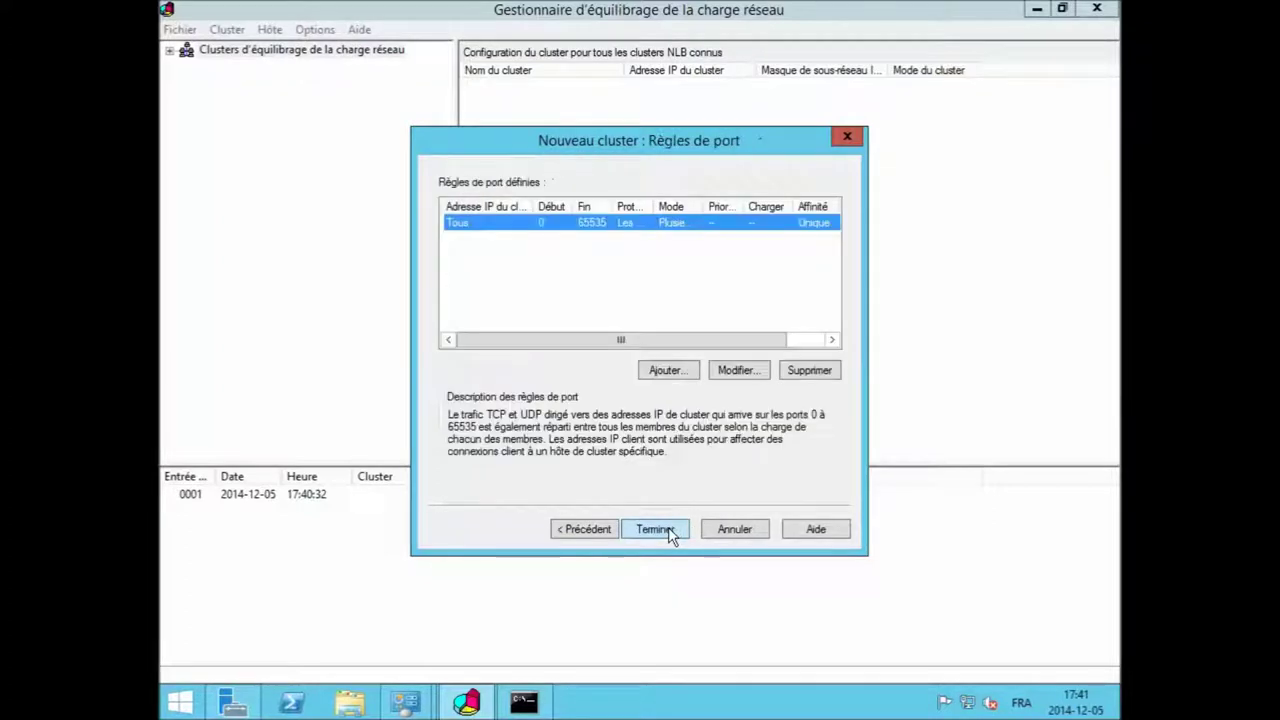
click(604, 532)
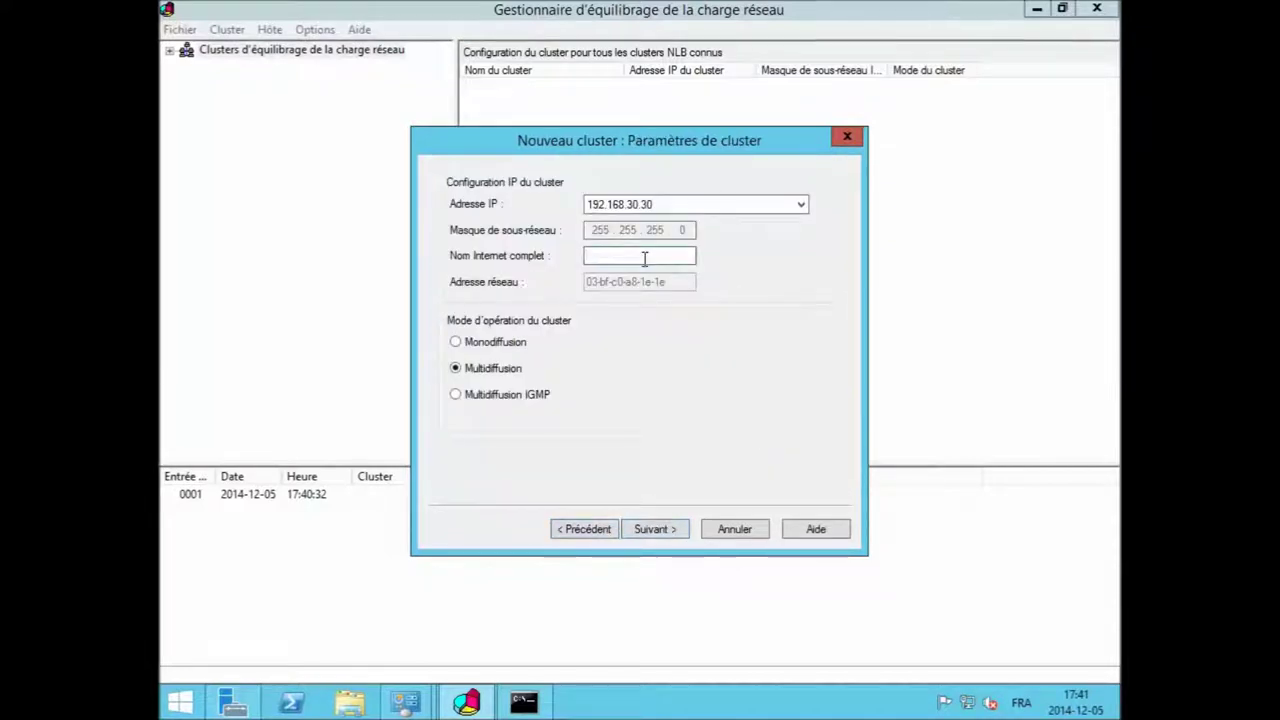
text(NLB)
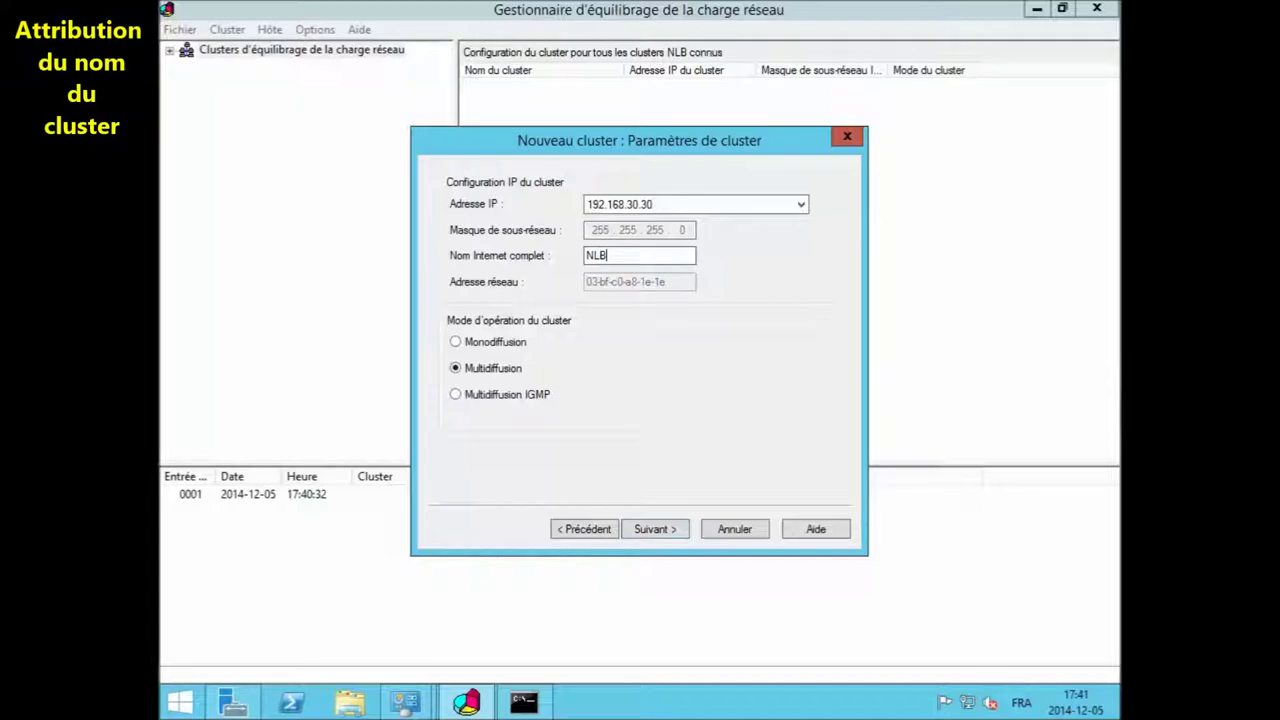
click(660, 533)
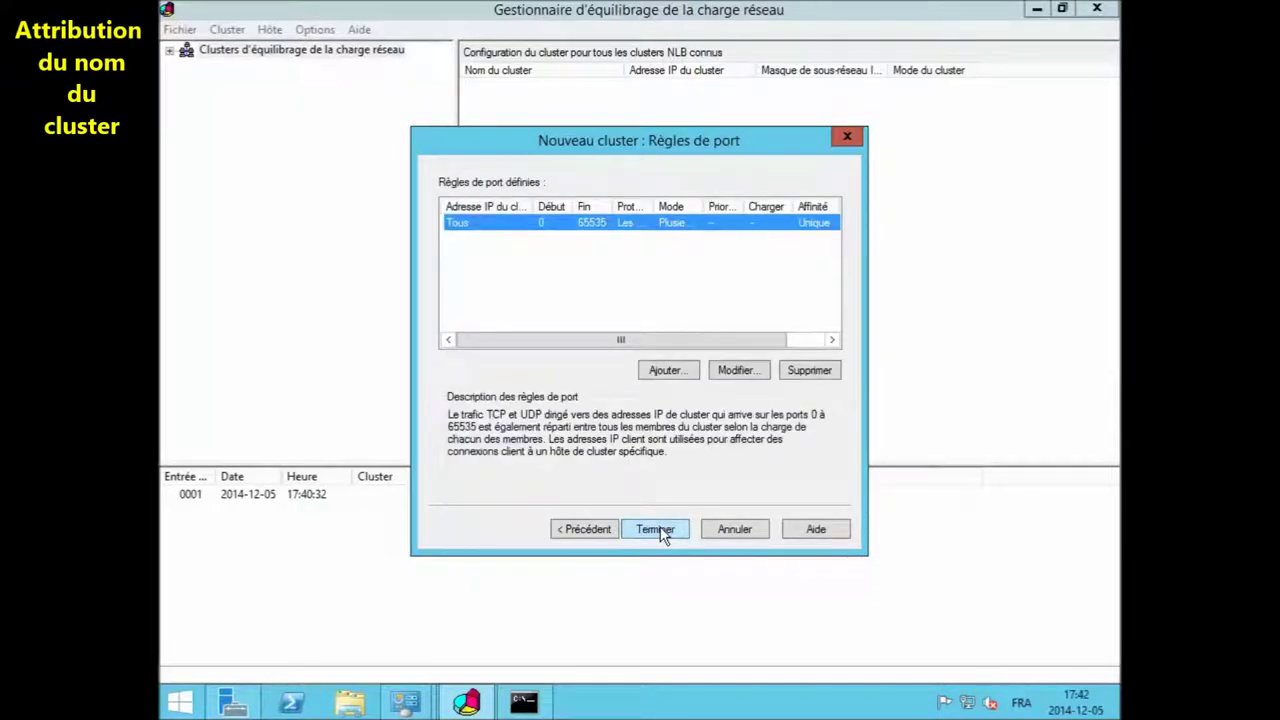
Step: Keep the port rule for all addresses, ports 0 to 65535 and both protocols with multiple-host filtering, and finish creating the cluster
click(734, 370)
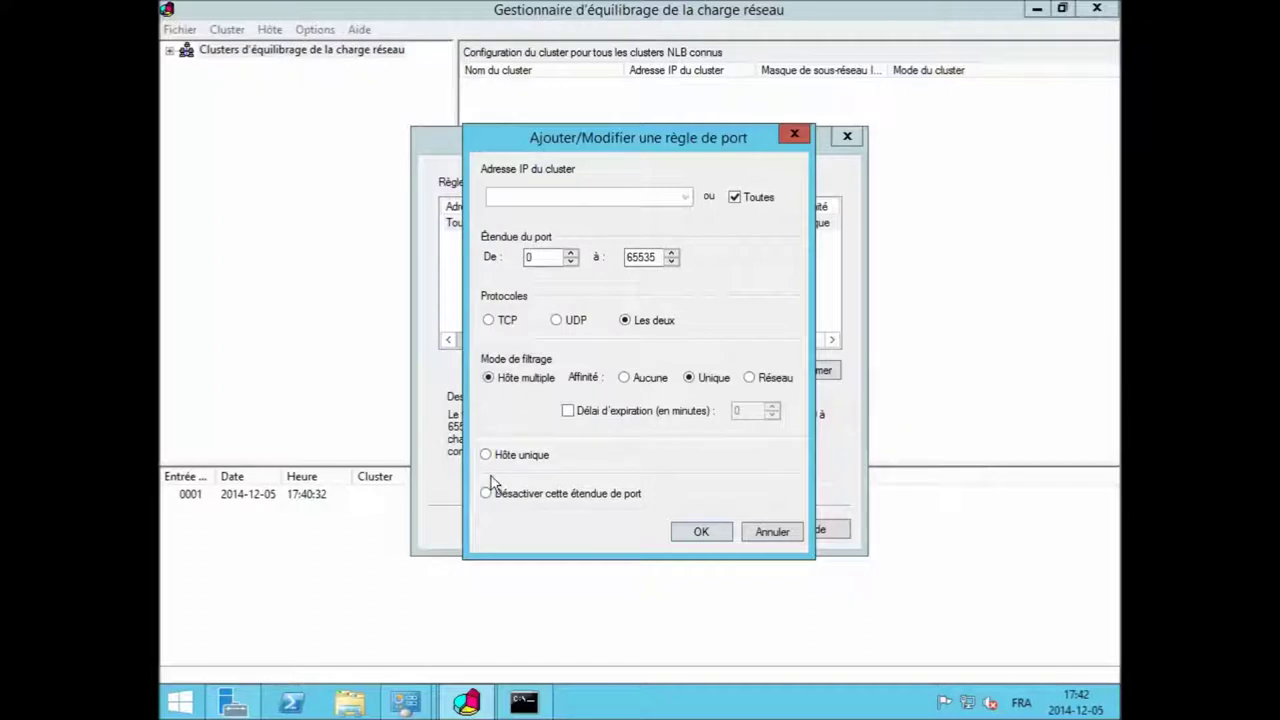
click(706, 533)
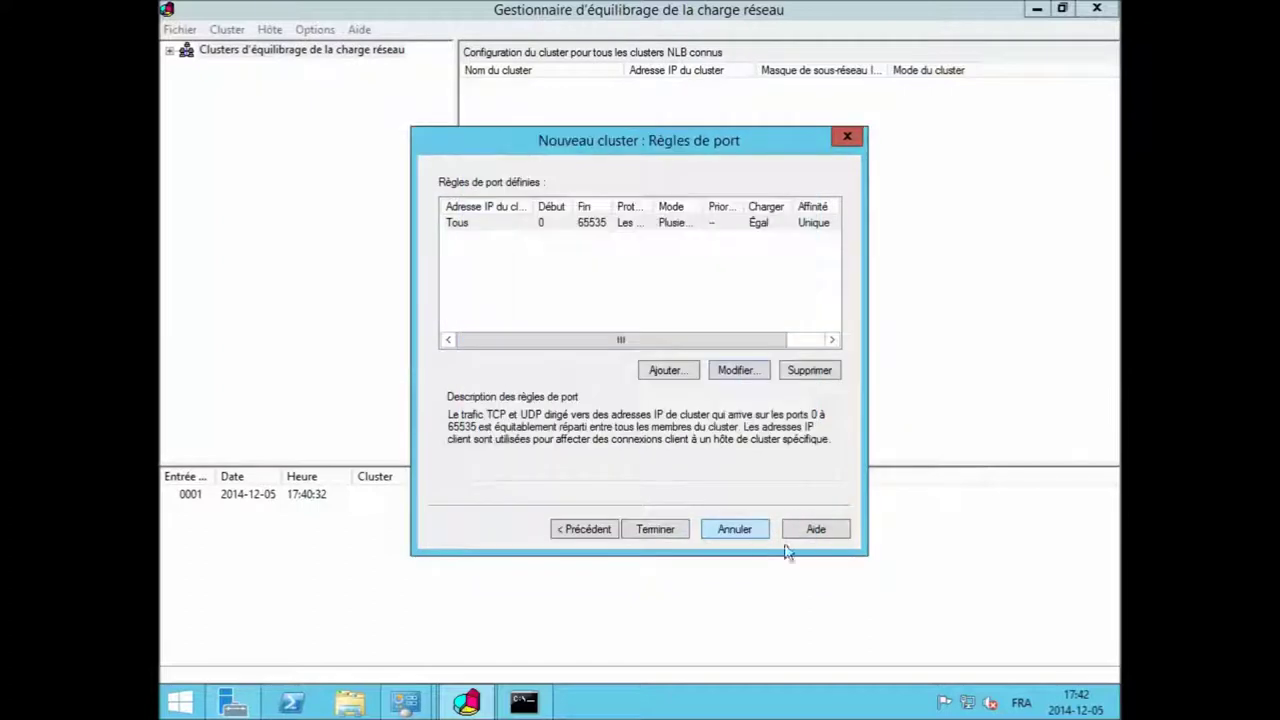
click(682, 535)
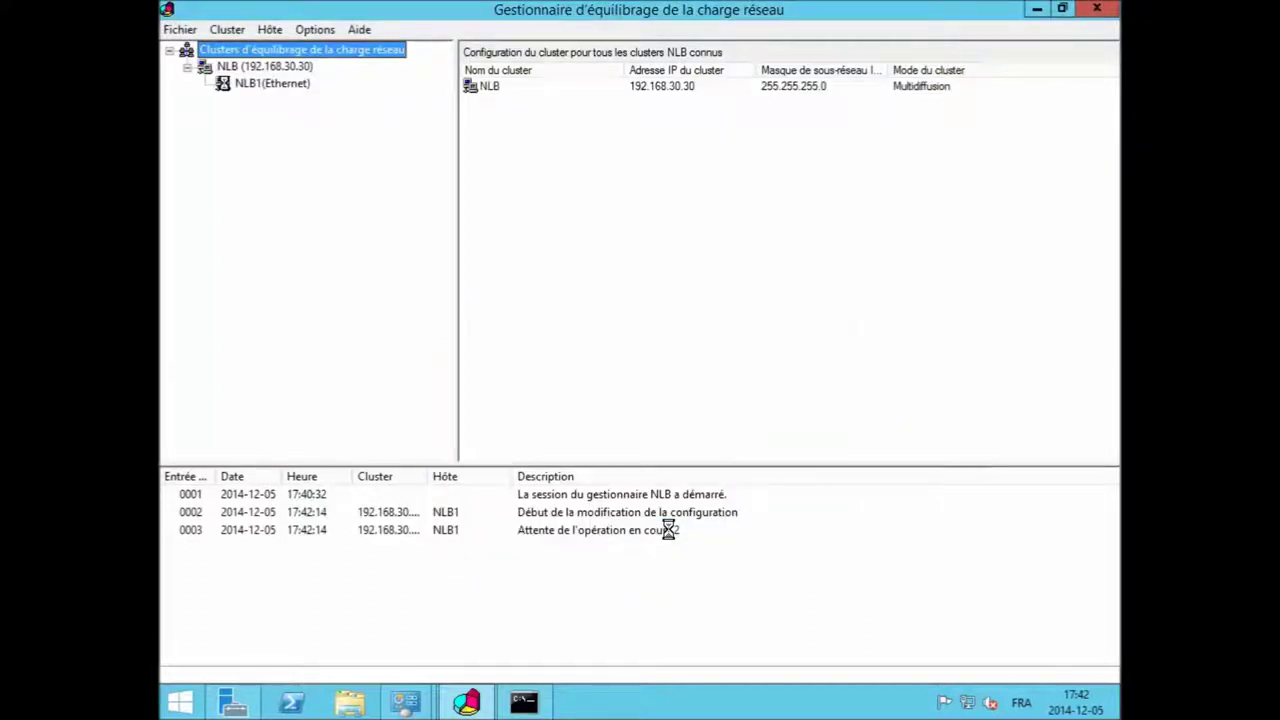
Step: Ping the cluster address 192.168.30.30 twice from the command prompt to test that it responds
click(524, 702)
key(Up)
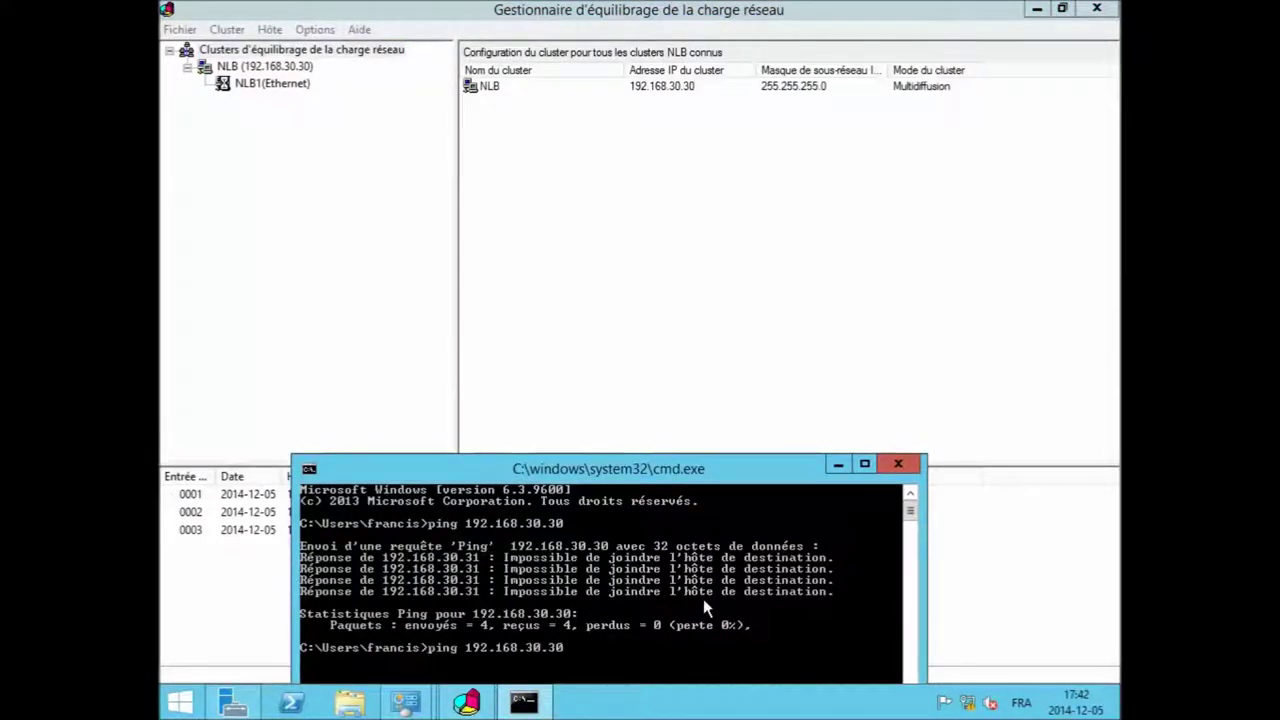
key(Return)
drag(728, 470, 736, 363)
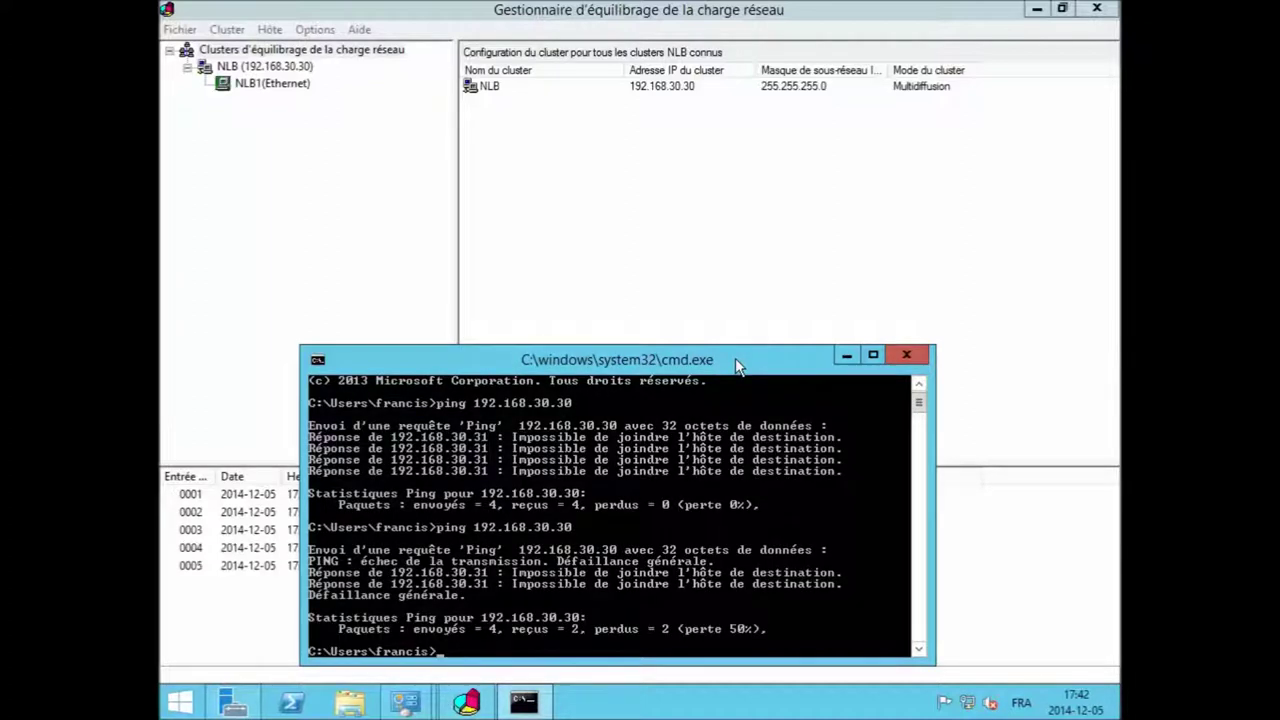
key(Up)
key(Return)
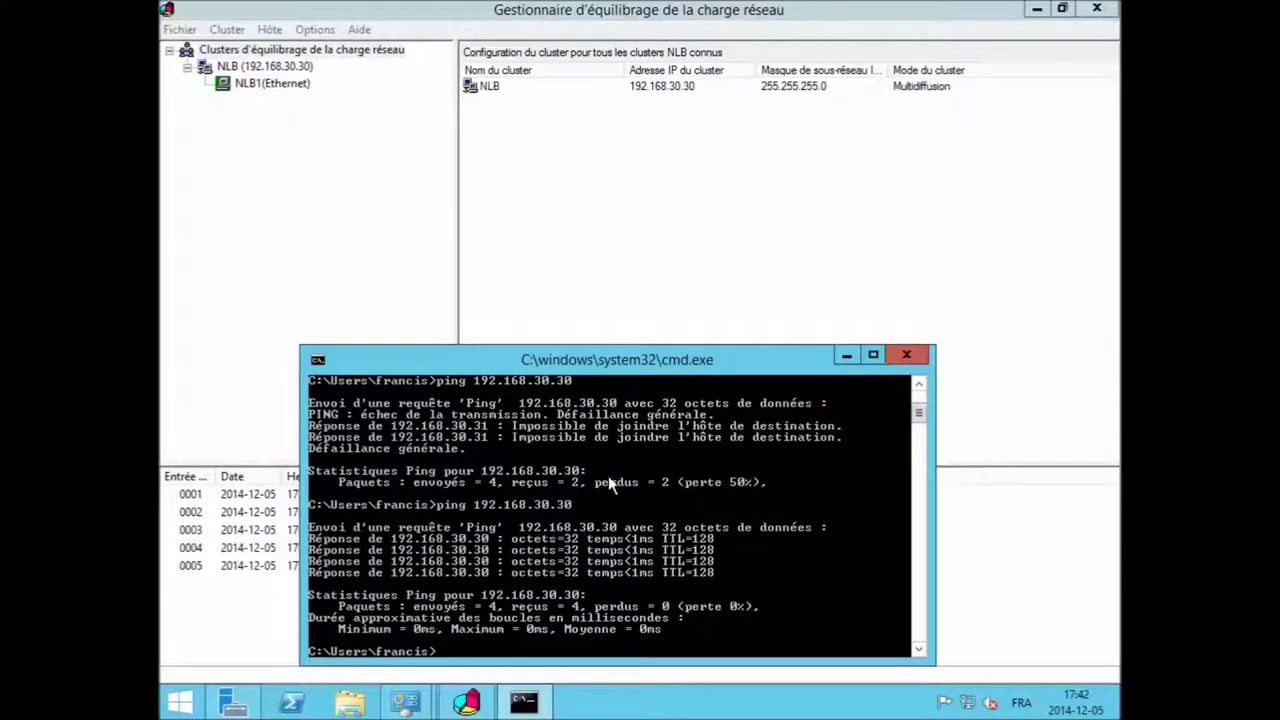
Step: Examine the NLB1 host, the NLB cluster and the clusters root in the load balancing manager, including their available commands
click(686, 257)
click(279, 85)
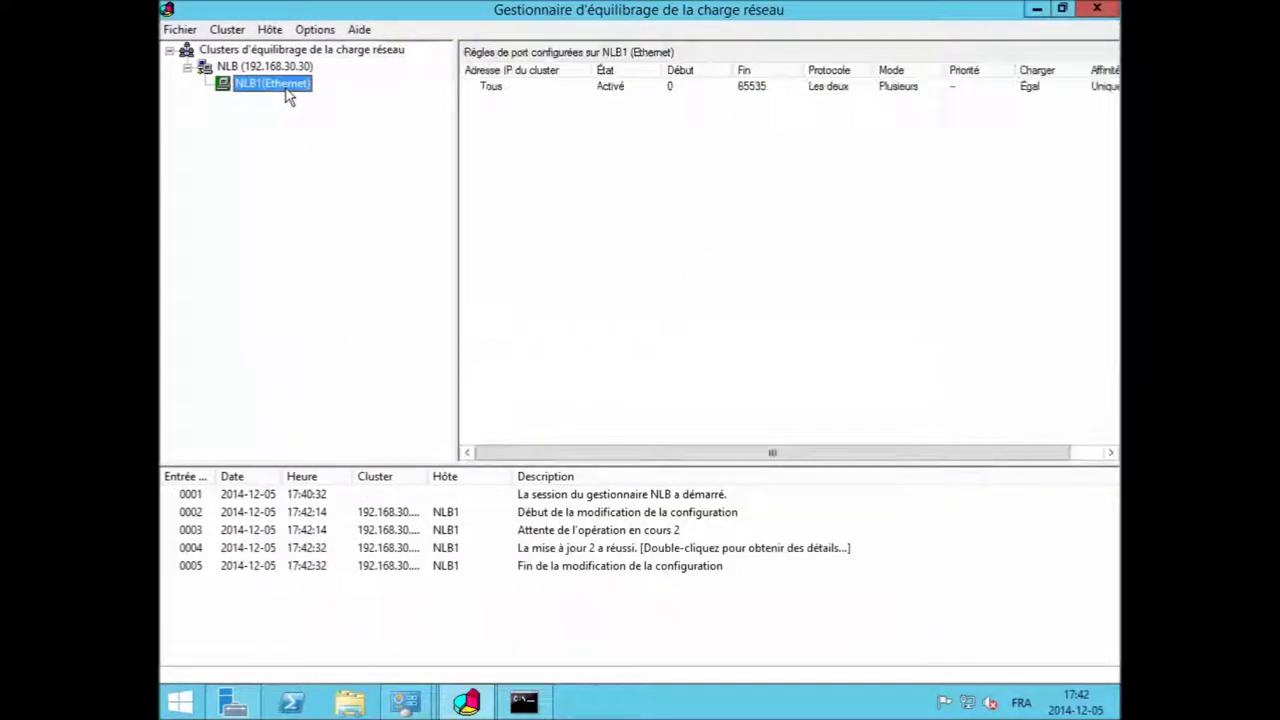
click(274, 67)
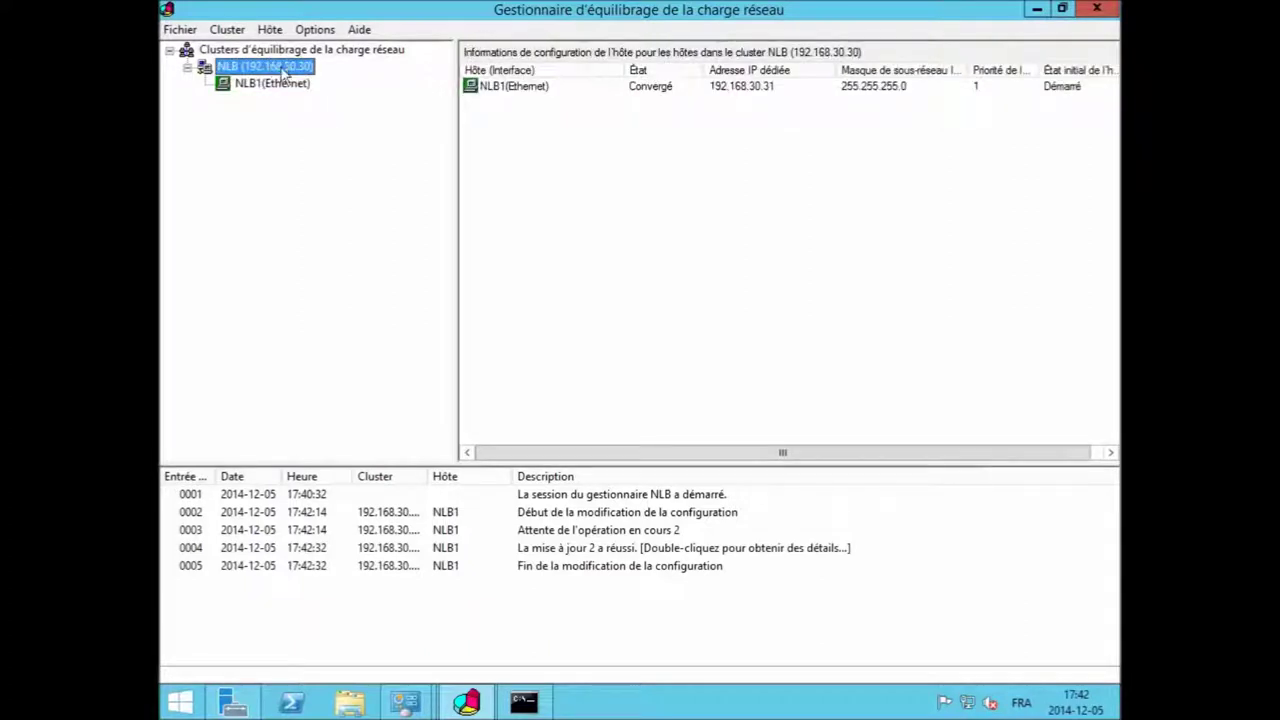
right_click(280, 66)
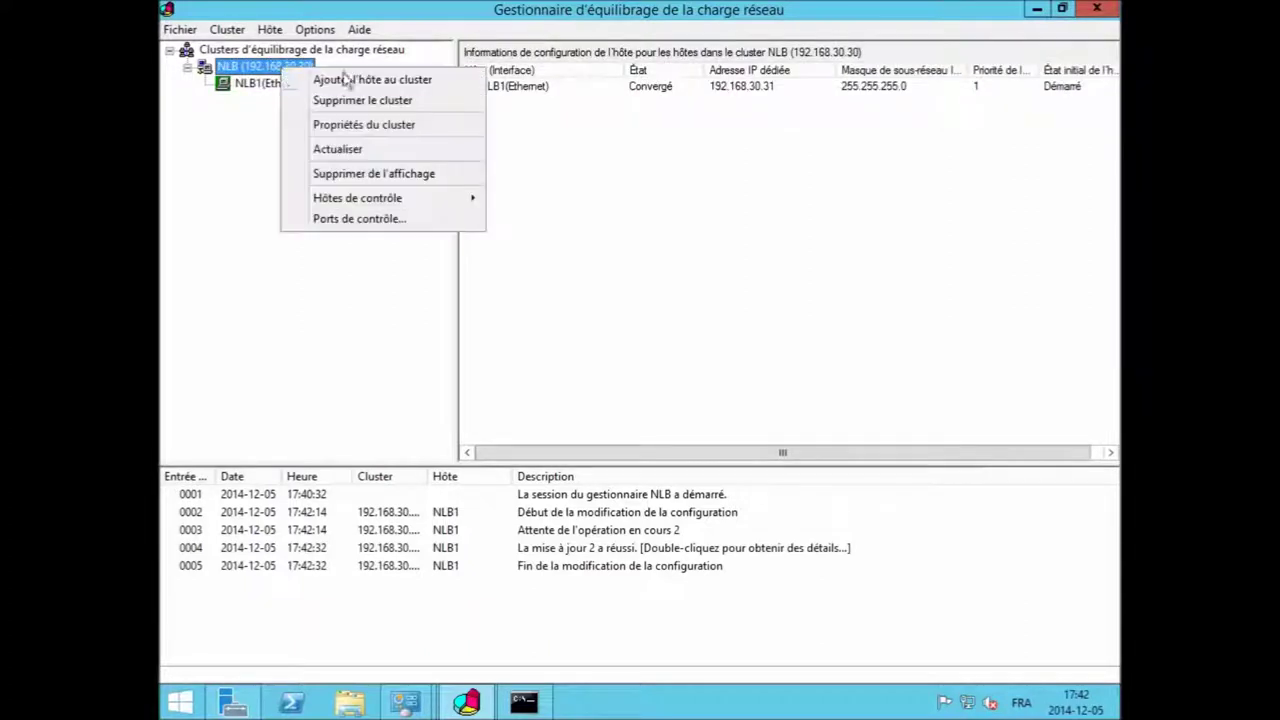
click(390, 51)
right_click(386, 54)
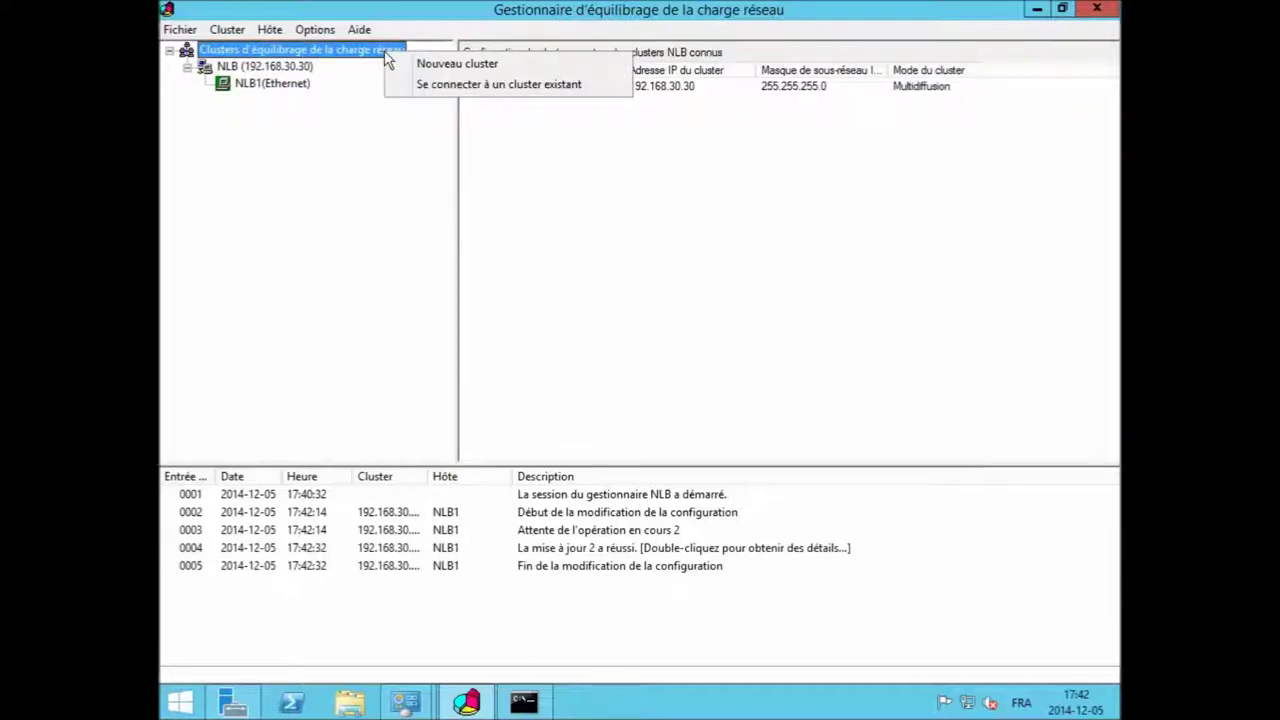
Step: Open the properties of host NLB1 and review its cluster IP addresses, port rules and cluster parameters
click(282, 88)
right_click(283, 88)
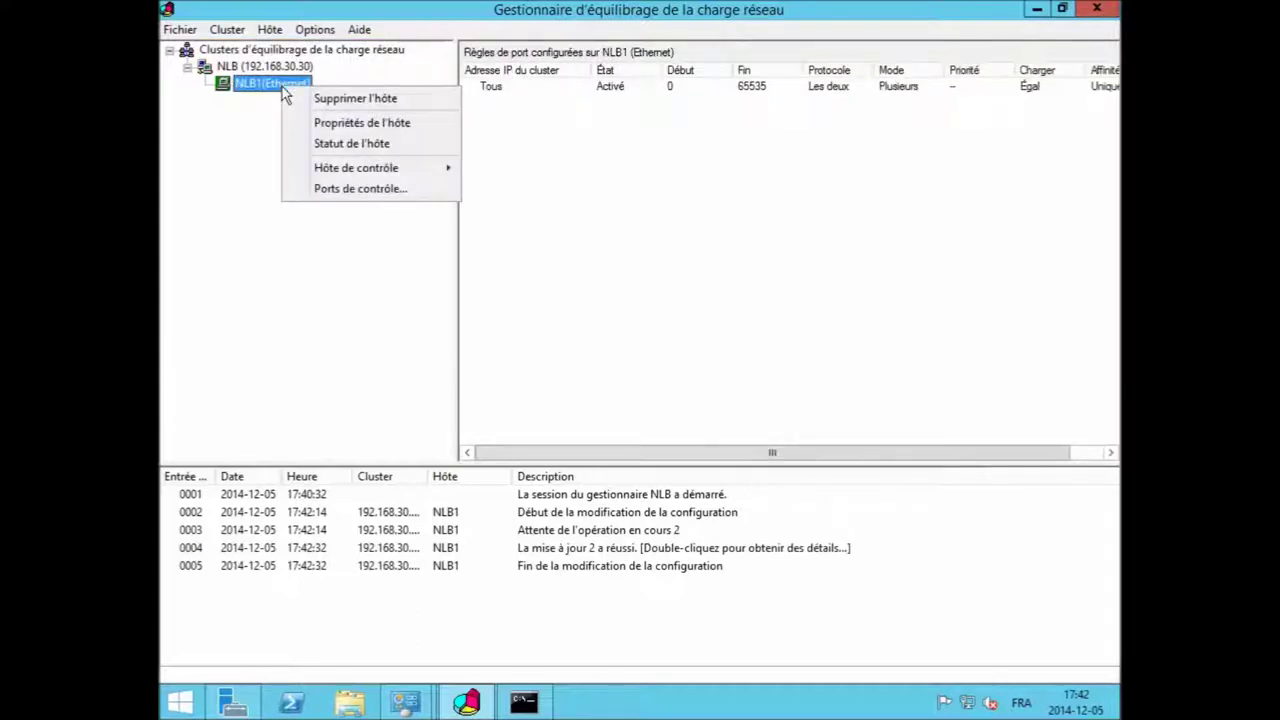
click(383, 127)
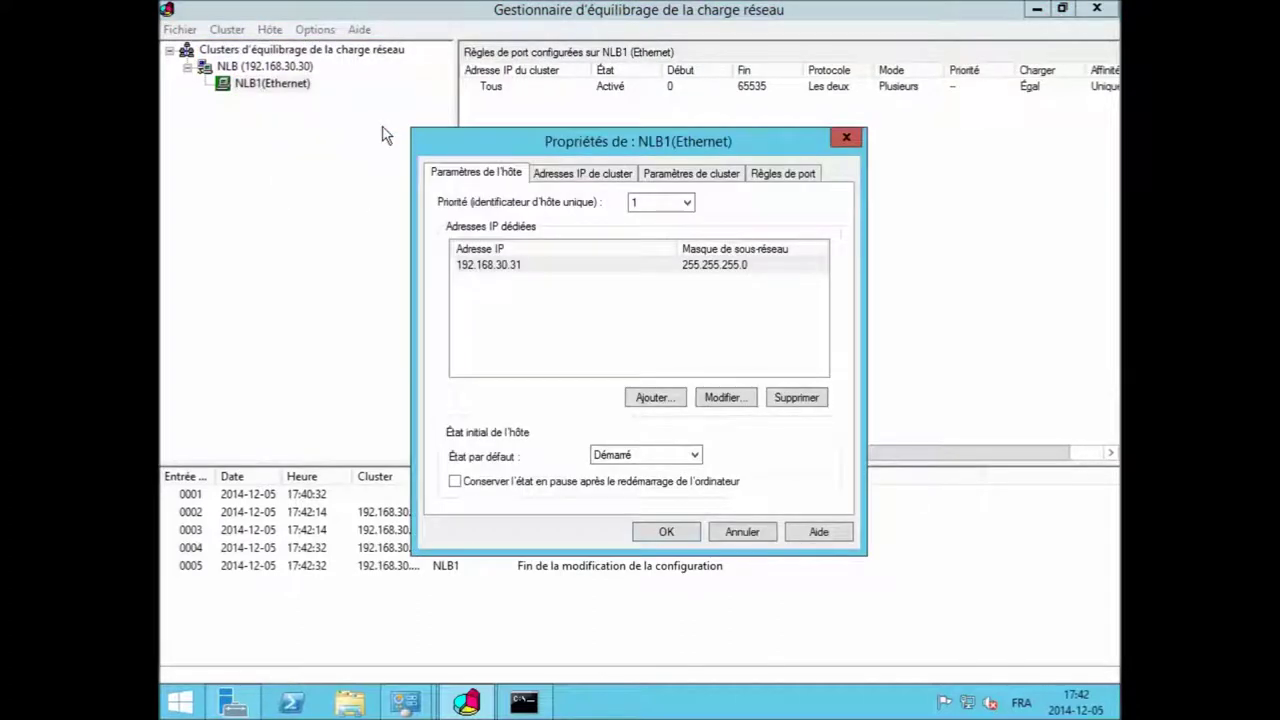
click(550, 176)
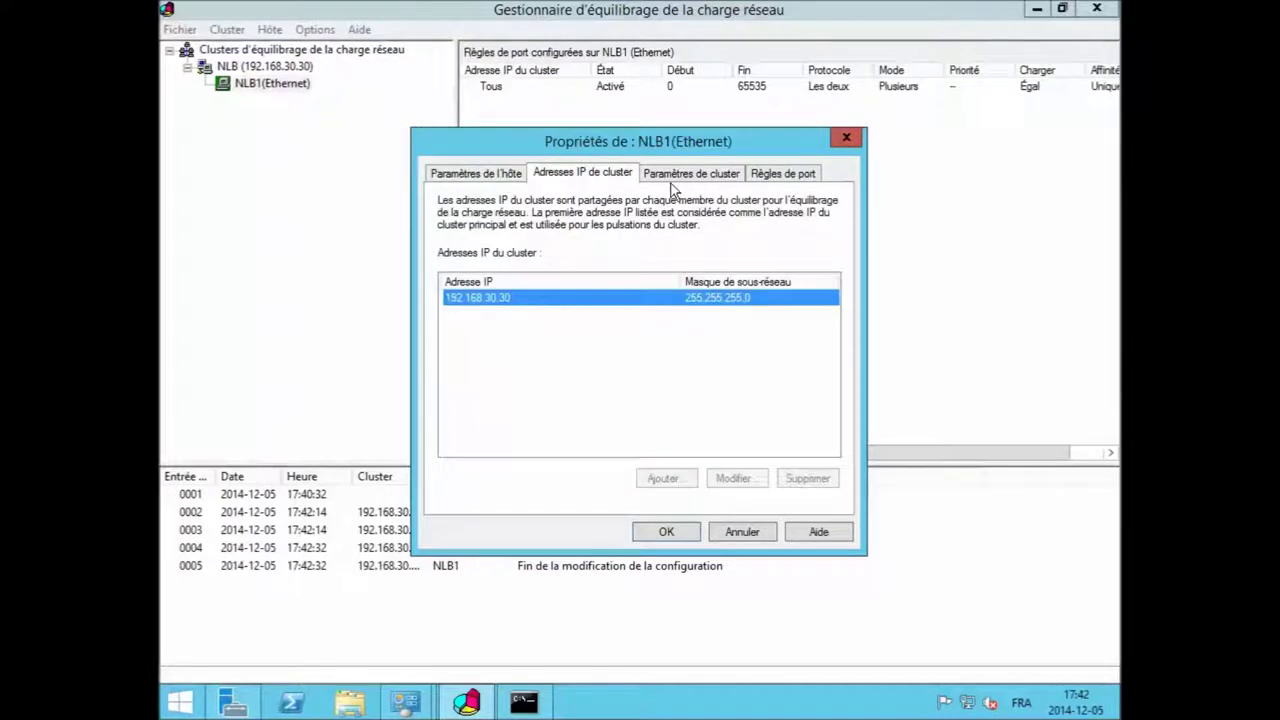
click(800, 174)
click(691, 176)
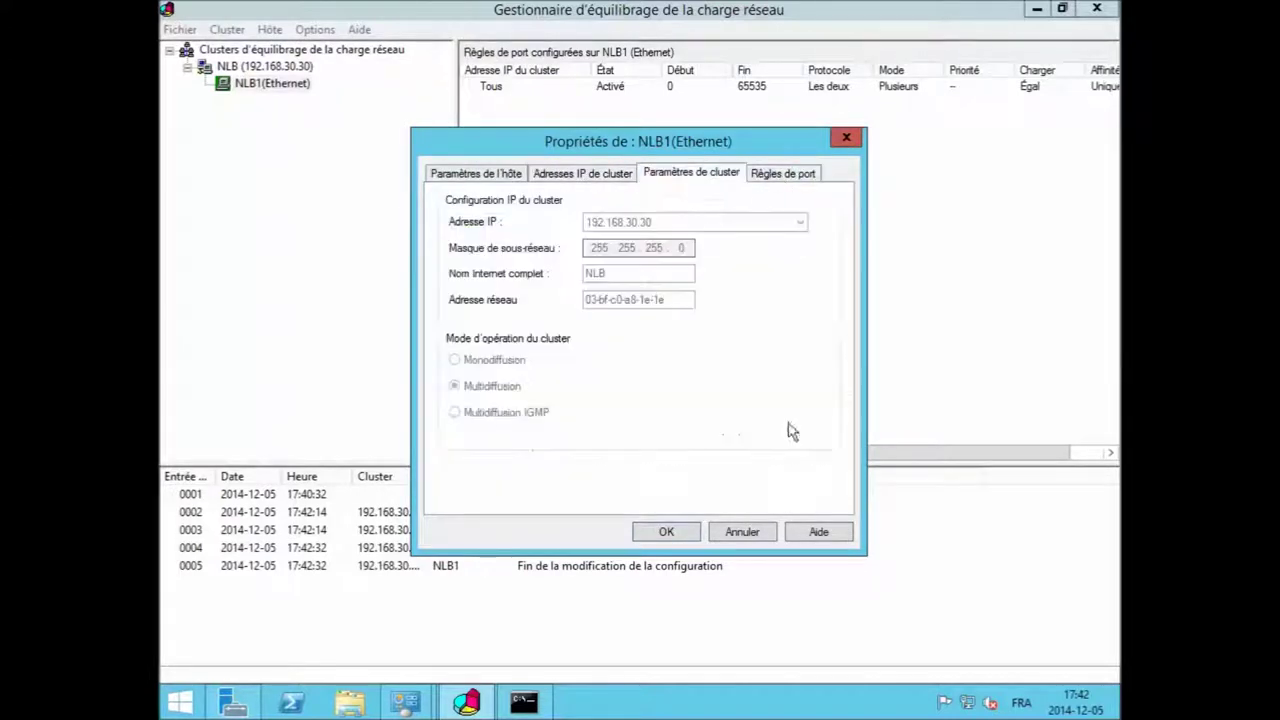
Step: Close the NLB1 properties, start adding a host to the NLB cluster and connect to host NLB2
click(742, 531)
click(283, 66)
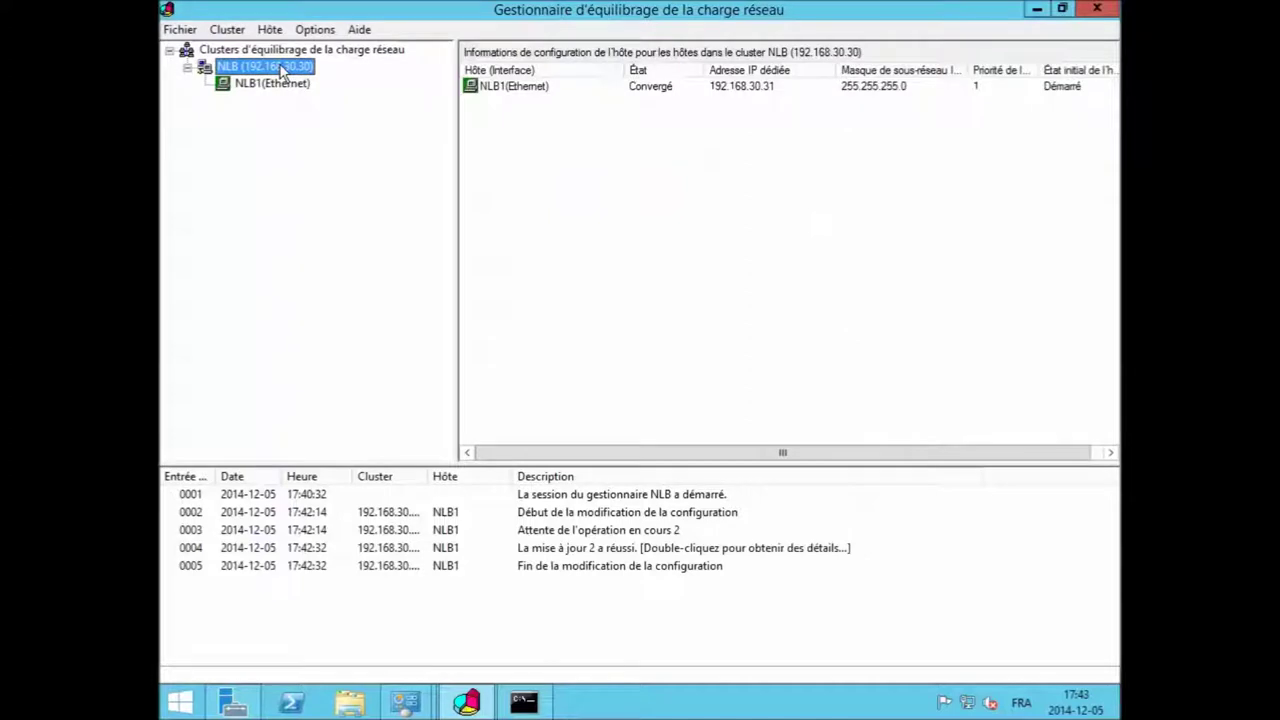
right_click(282, 64)
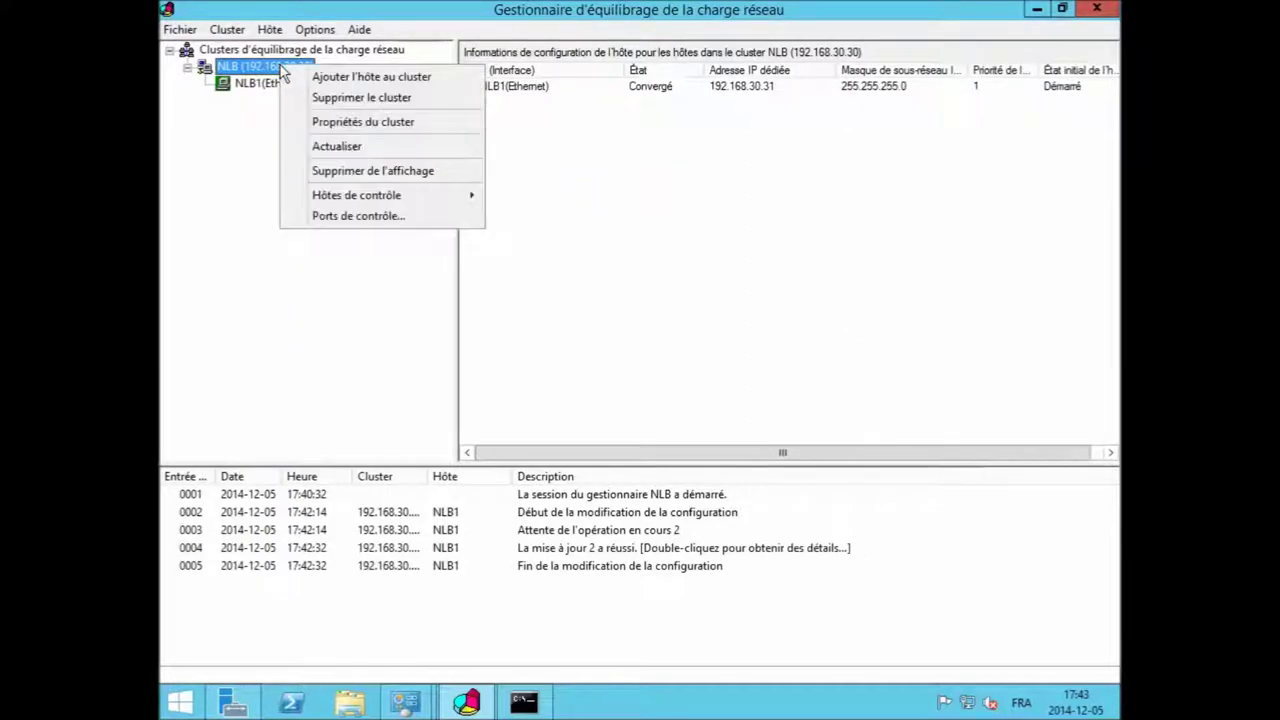
click(433, 88)
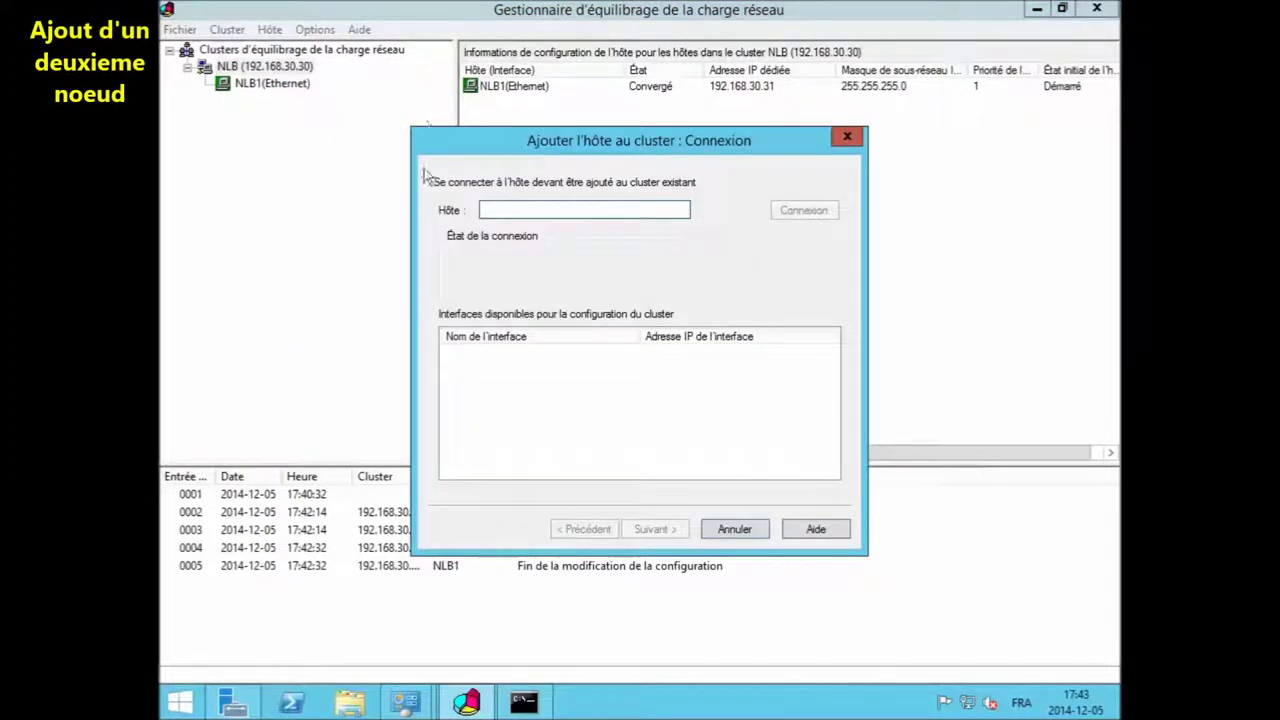
text(NLB2)
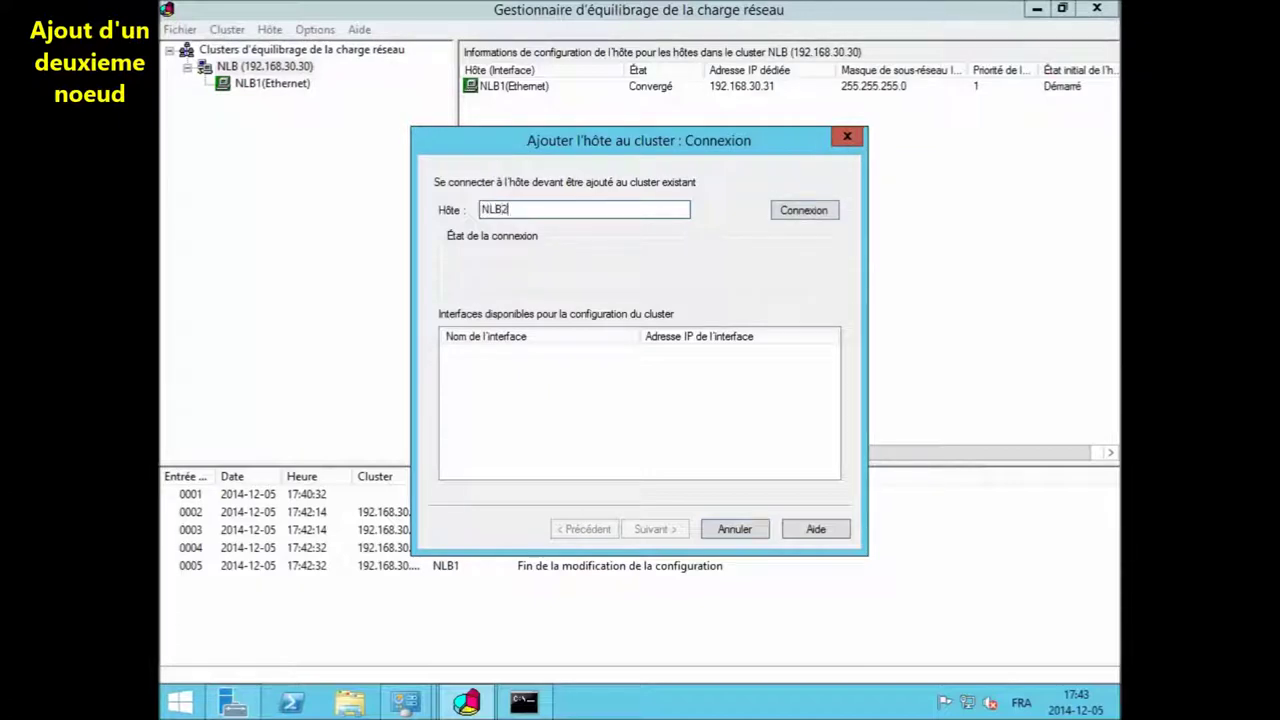
click(785, 220)
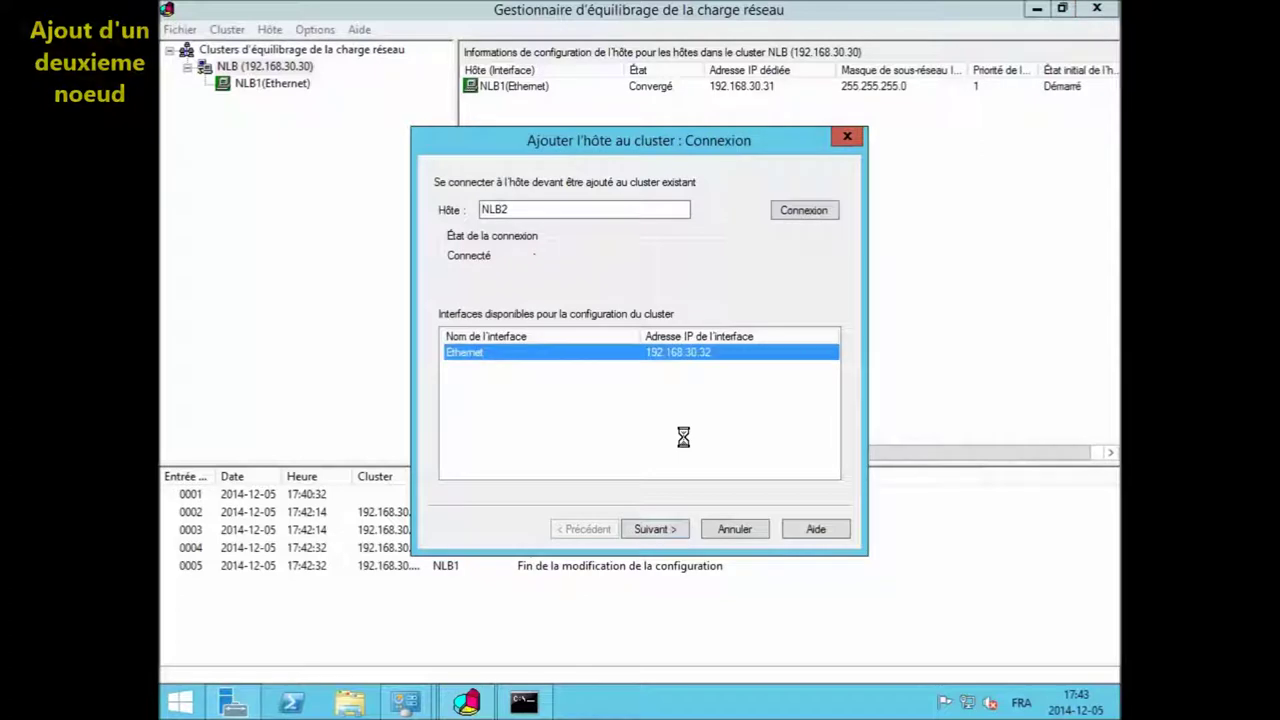
Step: Add NLB2 through its Ethernet interface 192.168.30.32, keeping priority 2, default state Démarré and the existing port rule for ports 0 to 65535
click(653, 529)
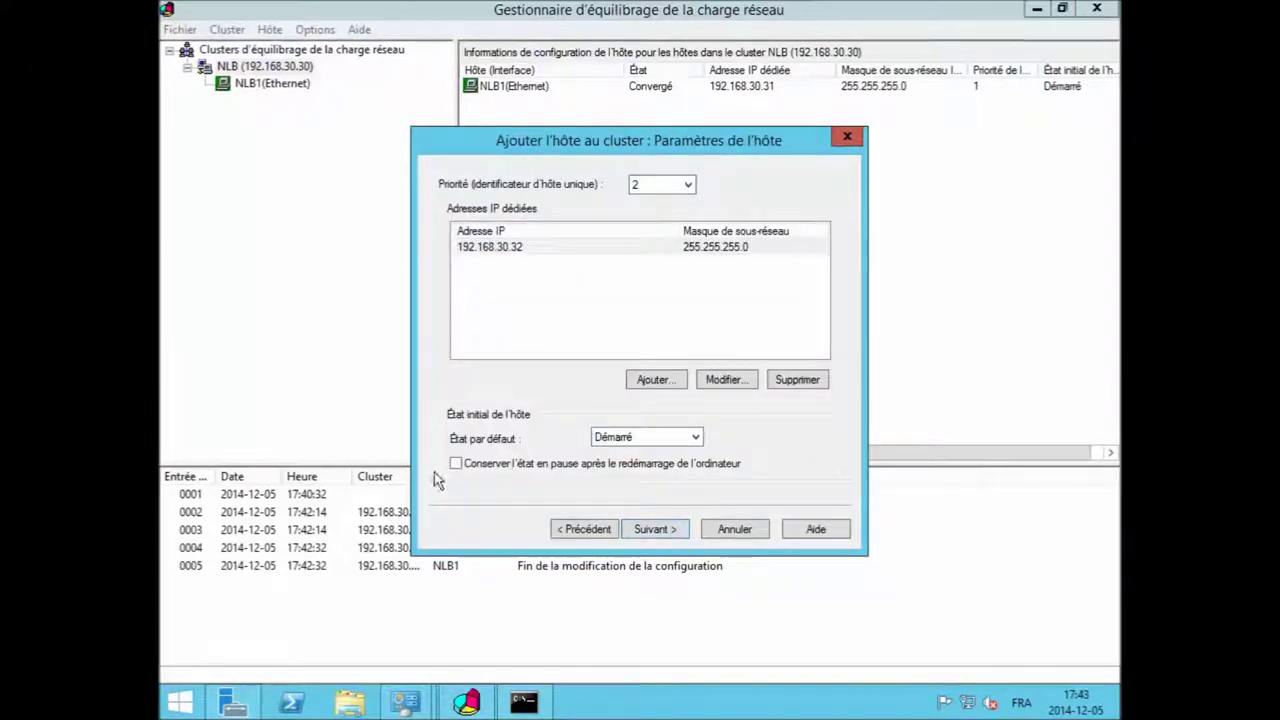
click(655, 529)
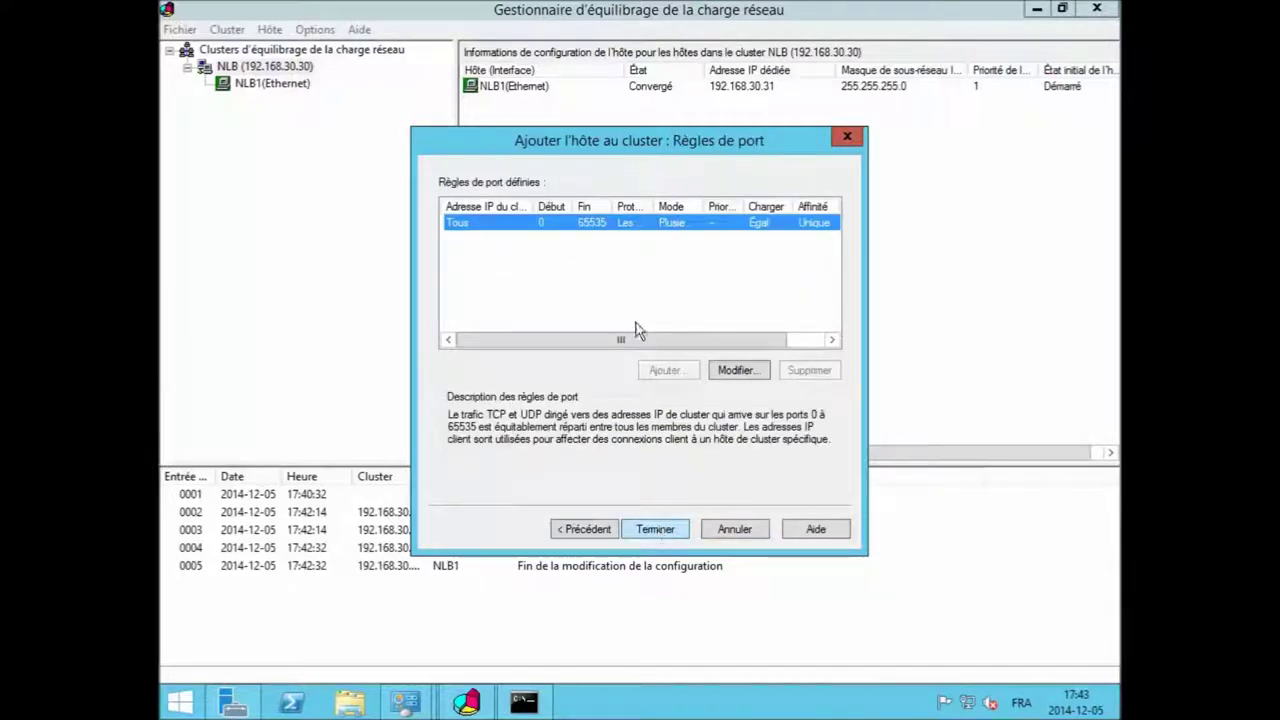
click(672, 529)
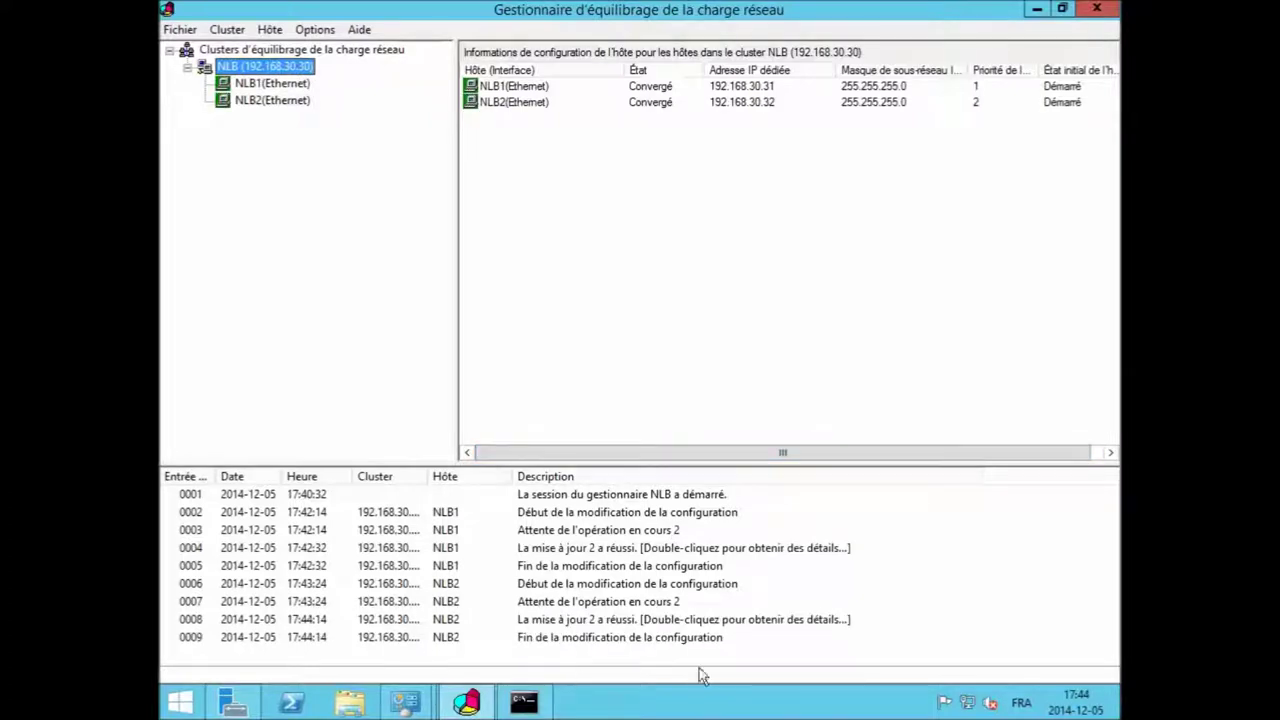
Step: Check host NLB2 in the cluster, review the cluster's port controls without changing them, and close the load balancing manager
click(576, 106)
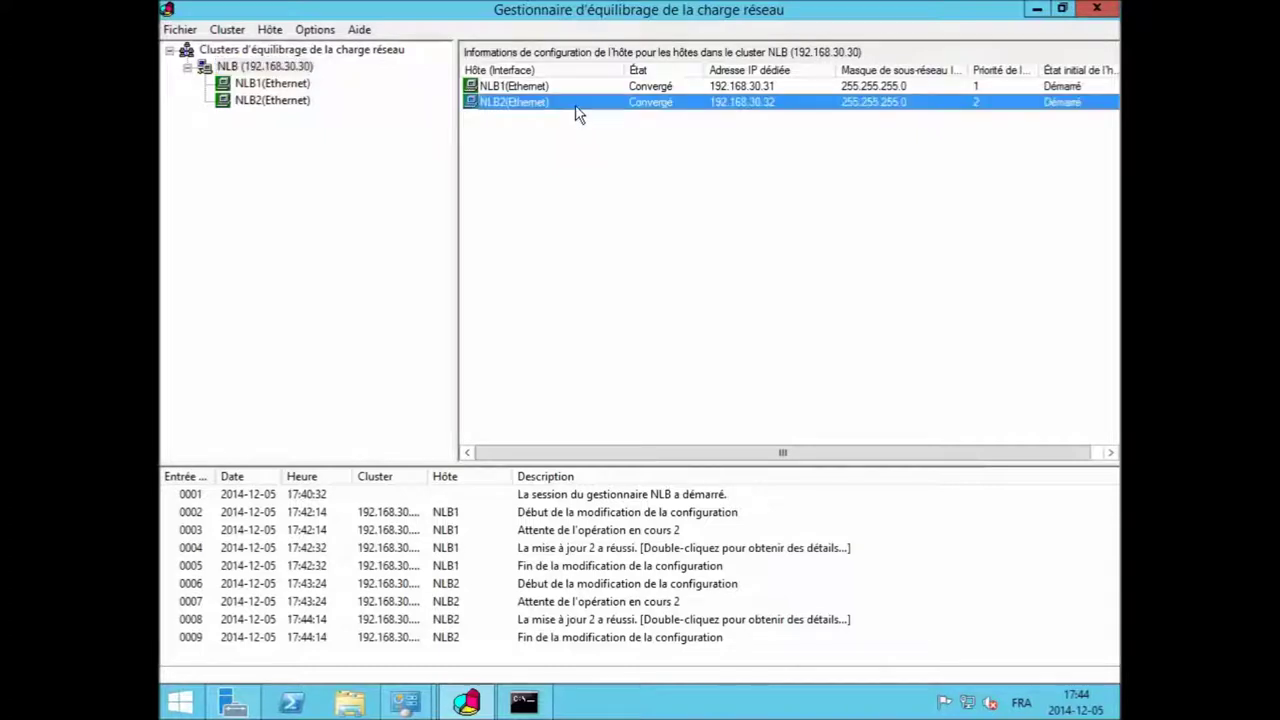
click(236, 68)
right_click(236, 68)
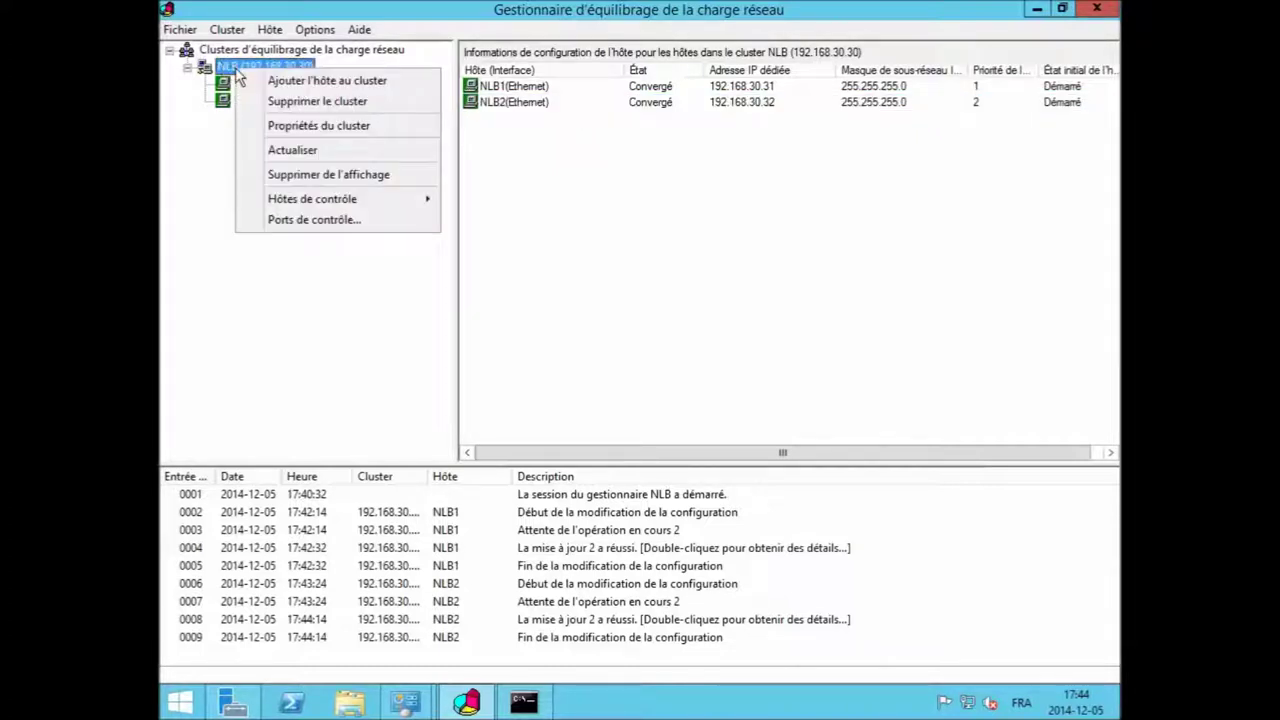
click(310, 220)
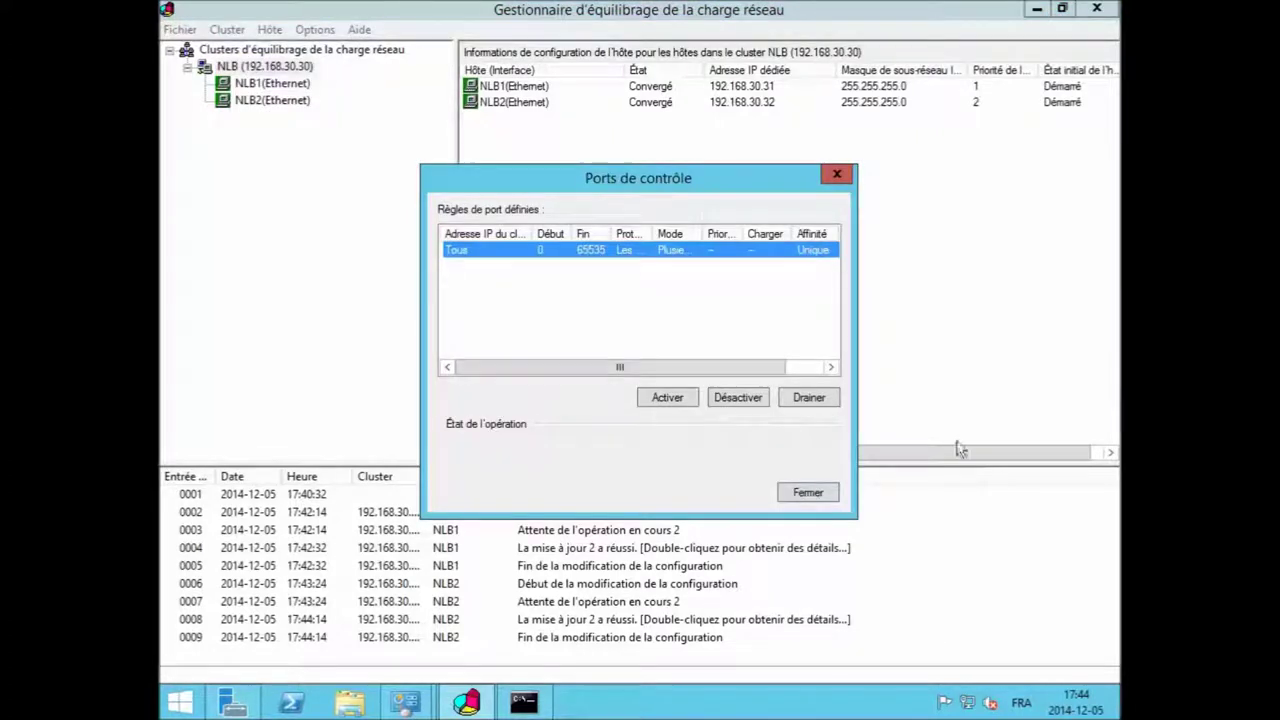
click(810, 492)
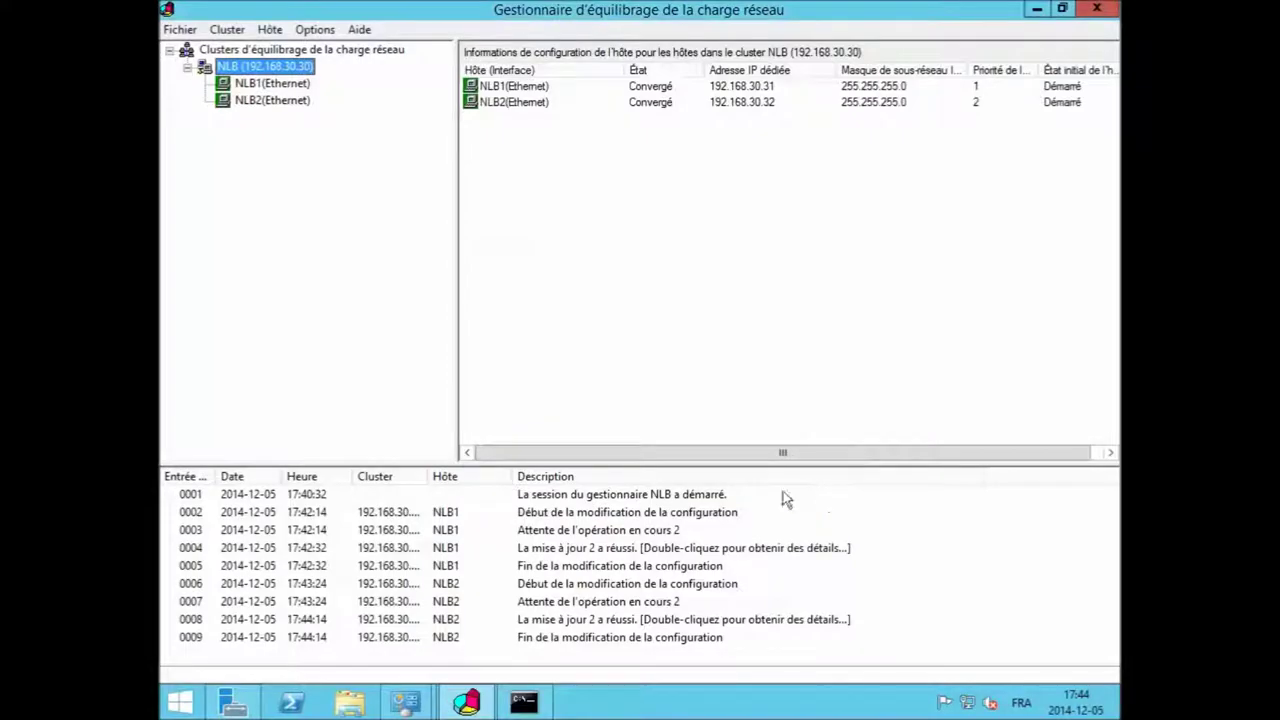
click(1097, 9)
mouse_move(405, 701)
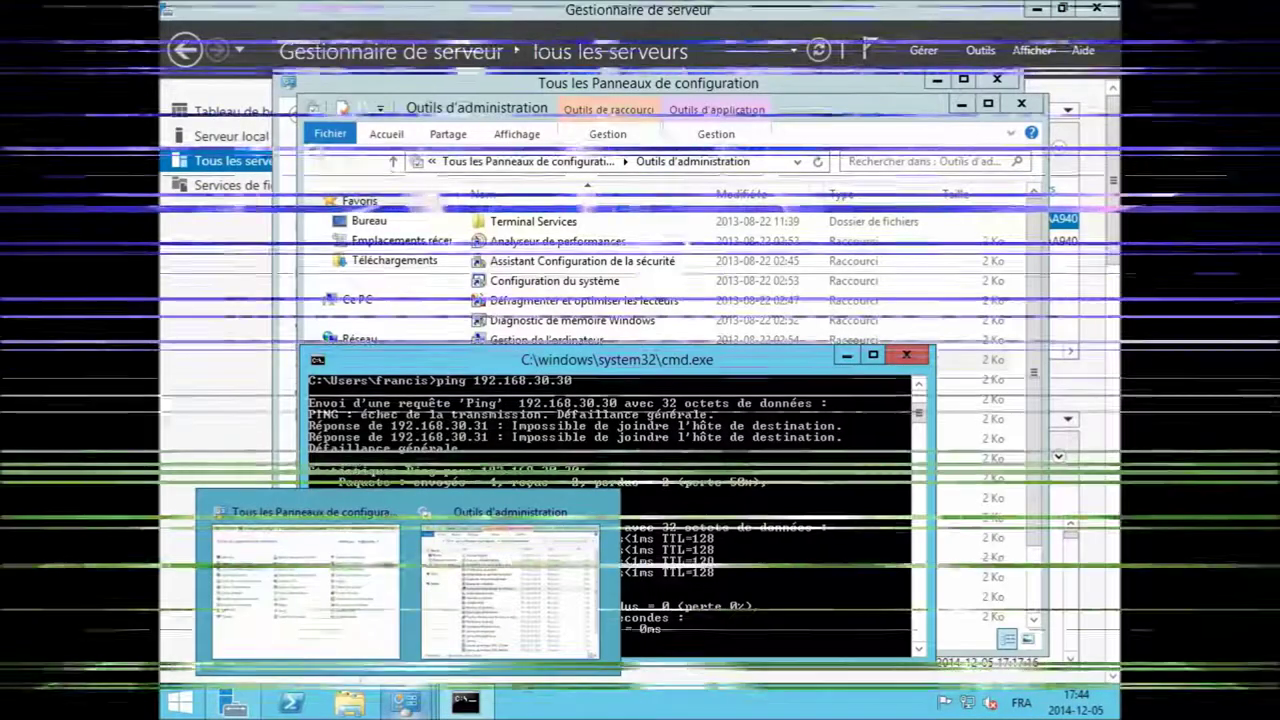